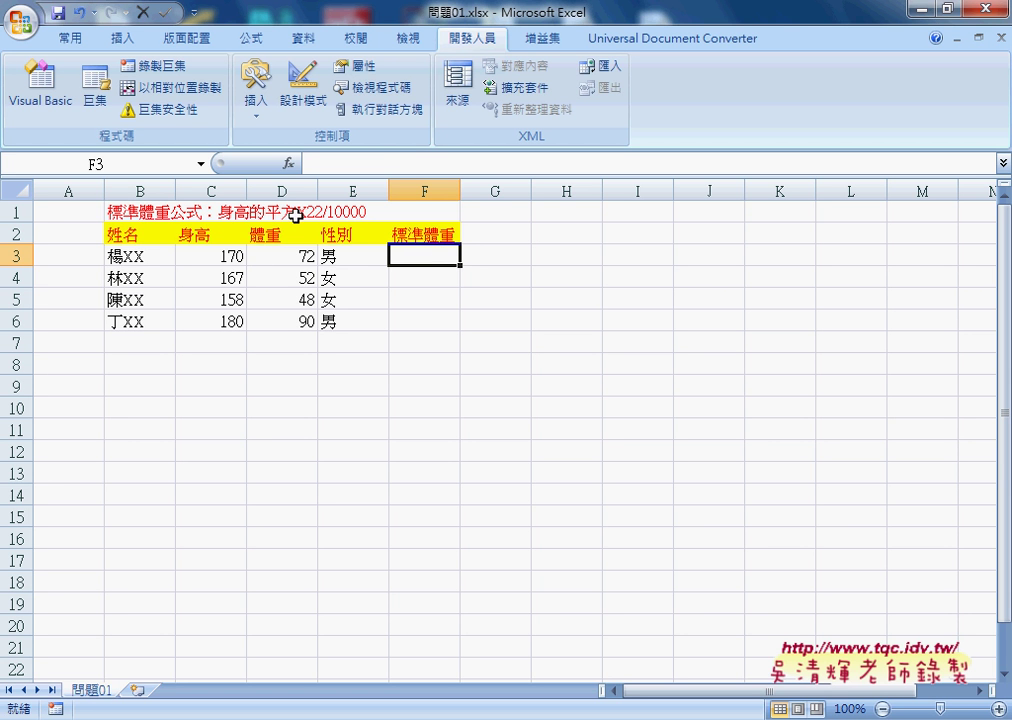
Step: Compare the standard-weight formula note in B1 with target cell F3
click(281, 210)
click(429, 260)
click(262, 212)
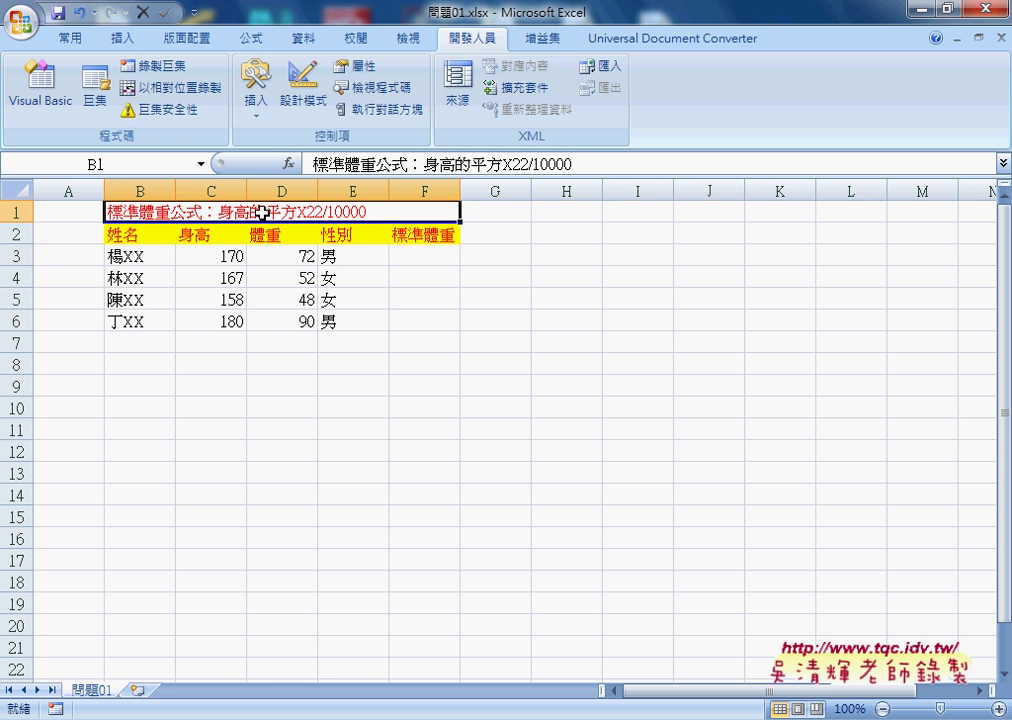
click(422, 256)
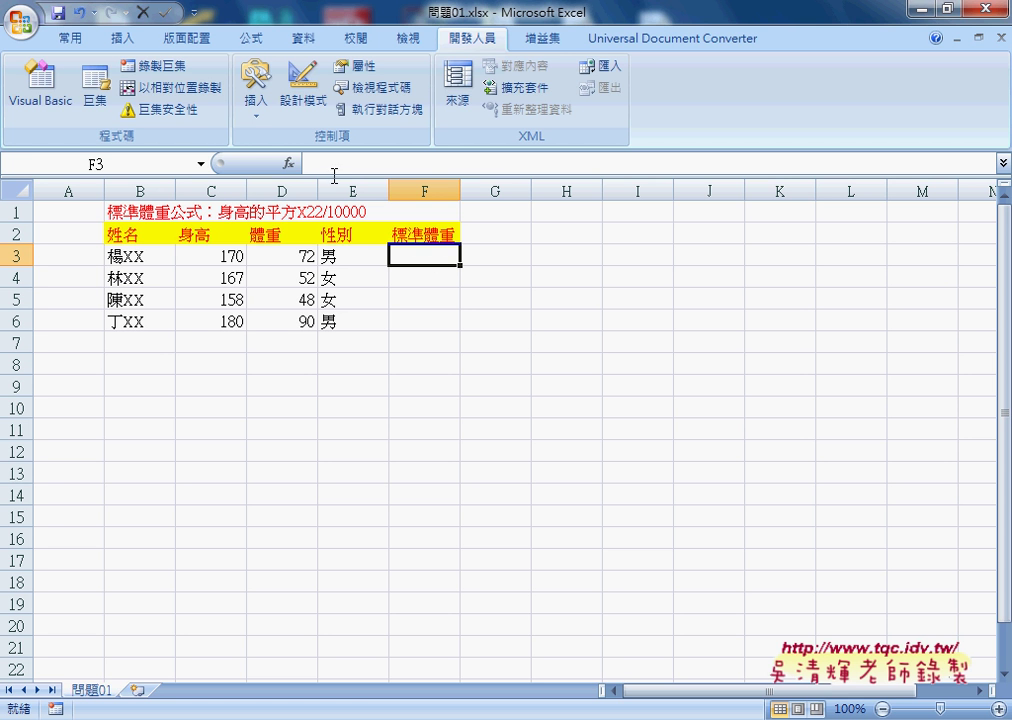
Step: Enter =C3^2*22/10000 in F3 so it shows 63.58
click(335, 165)
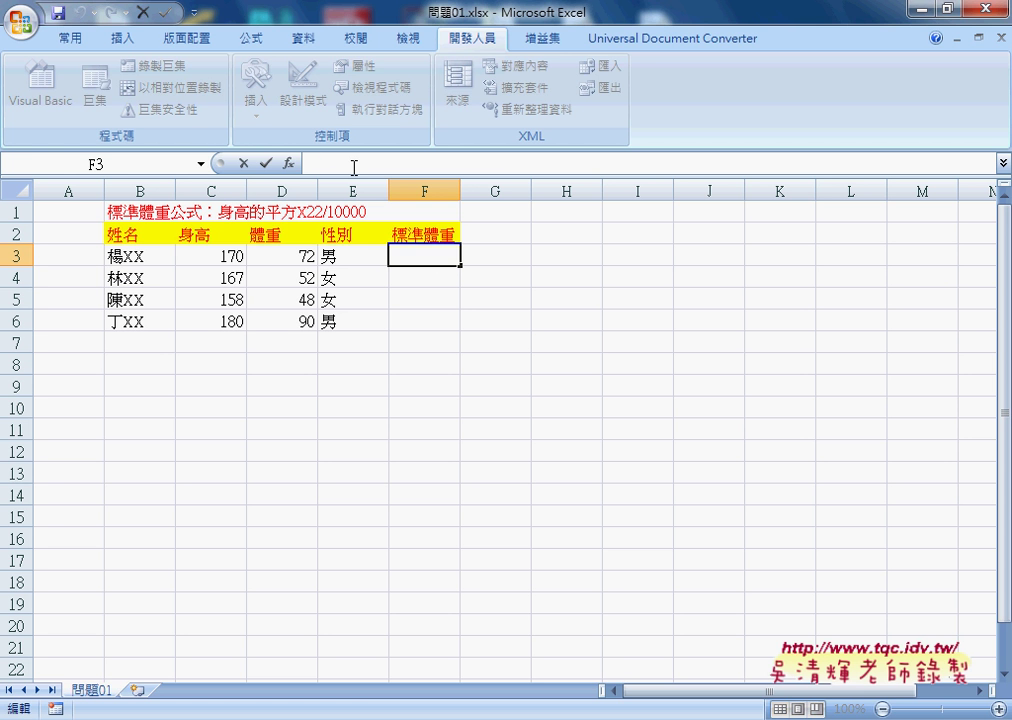
text(ㄦ)
key(BackSpace)
text(=)
click(230, 260)
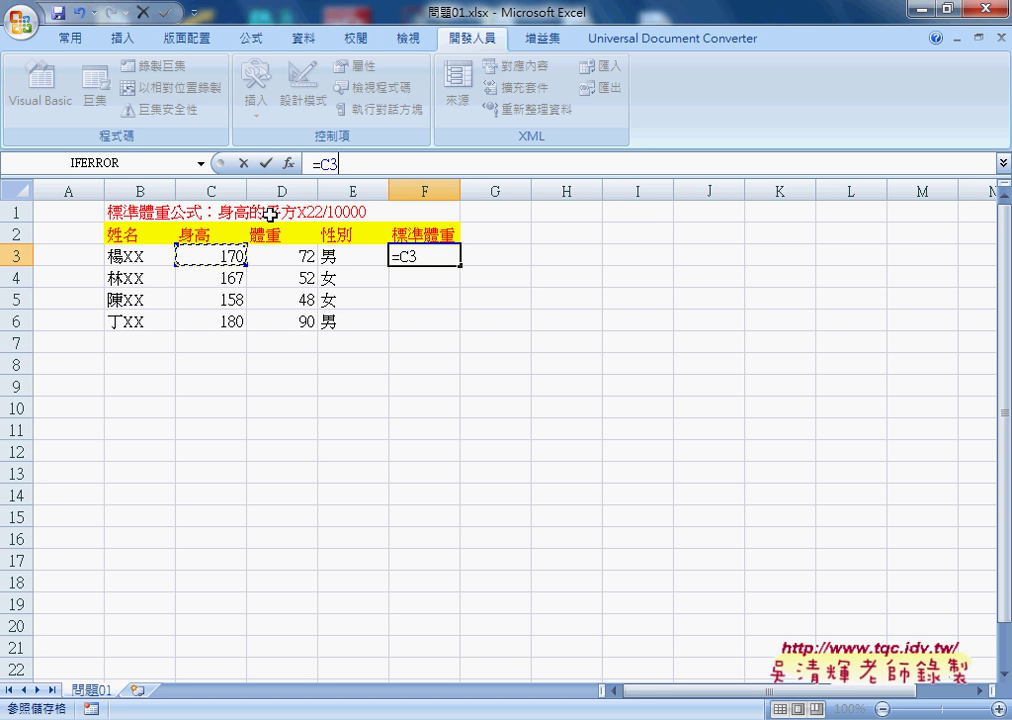
text(^)
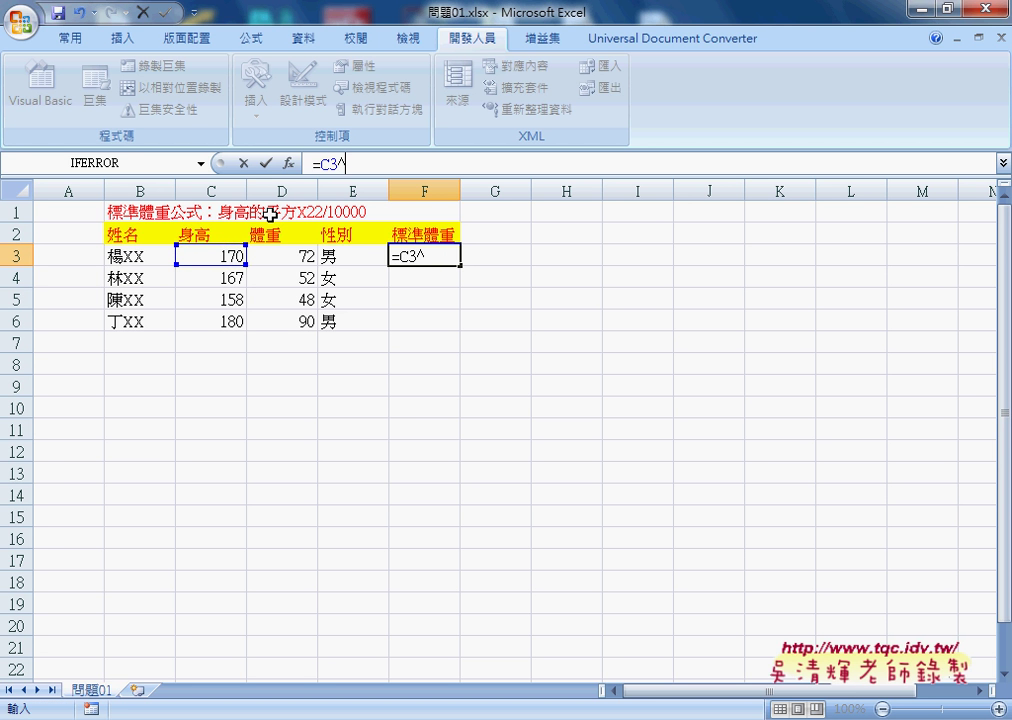
text(2*)
text(22)
text(/100)
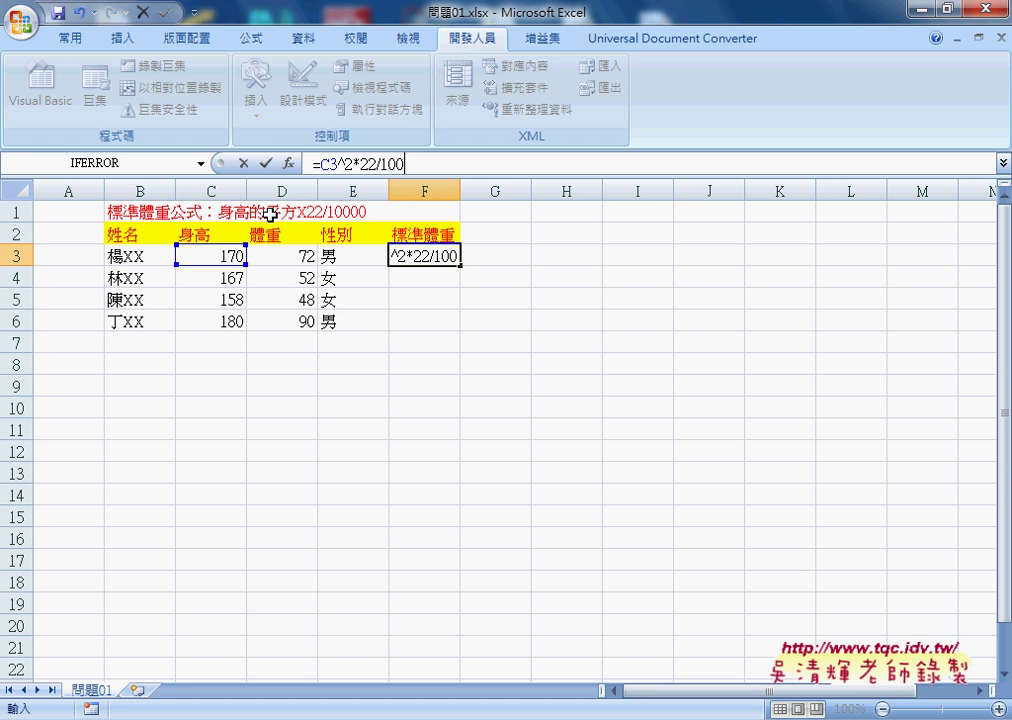
text(00)
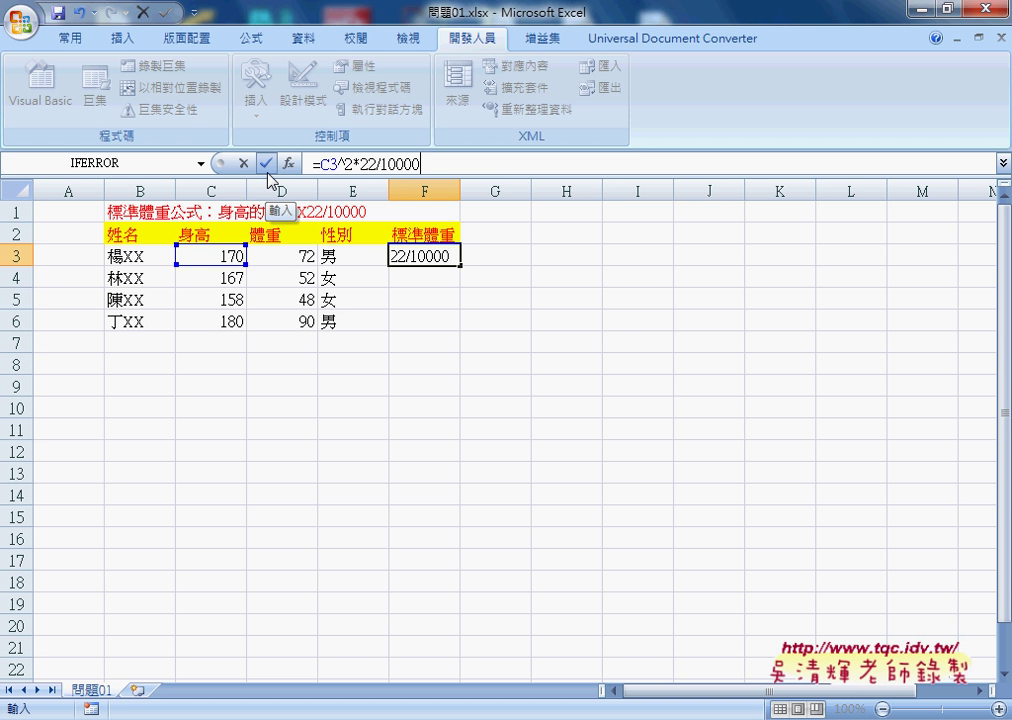
click(266, 163)
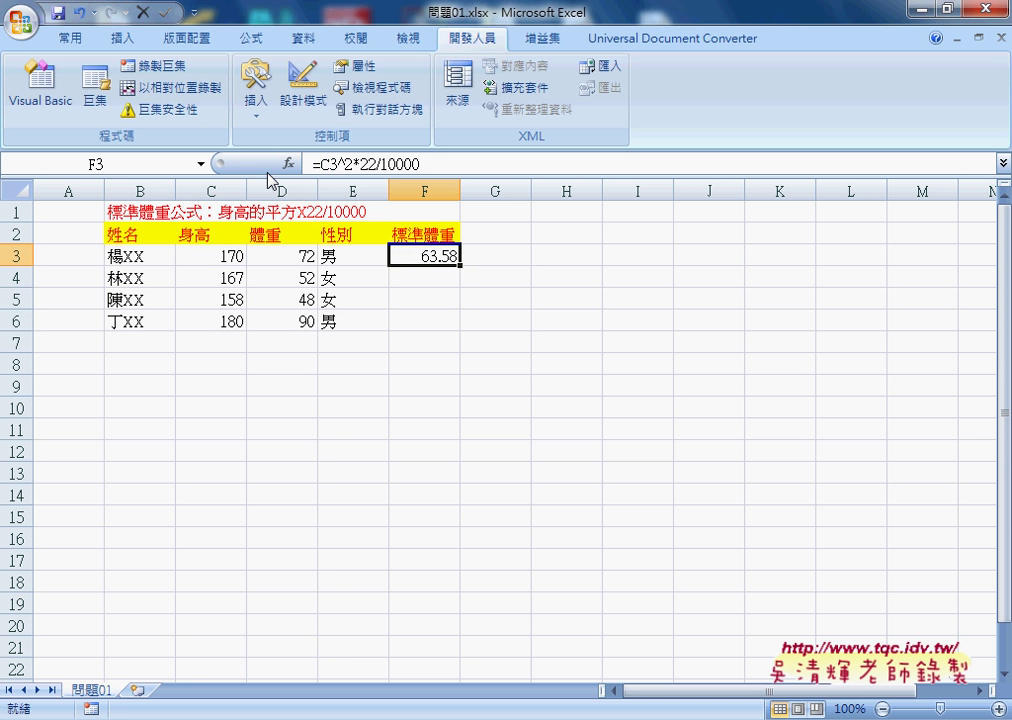
Step: Fill F3's formula down to F6 (61.3558, 54.9208, 71.28), then mark F3's formula text after =
drag(460, 265, 460, 323)
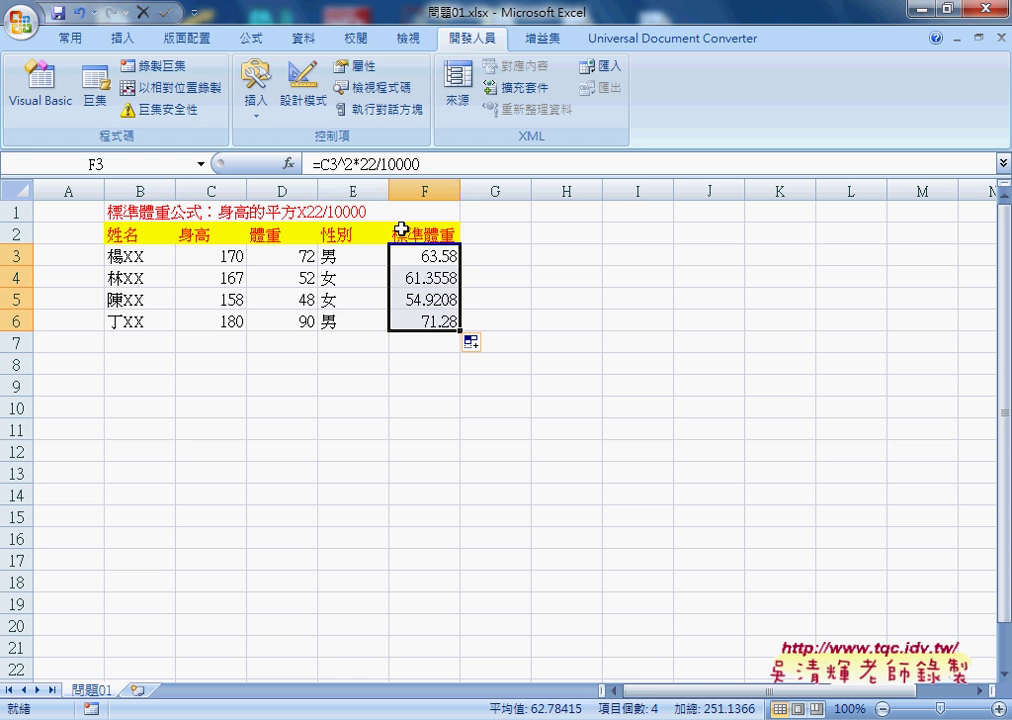
click(434, 255)
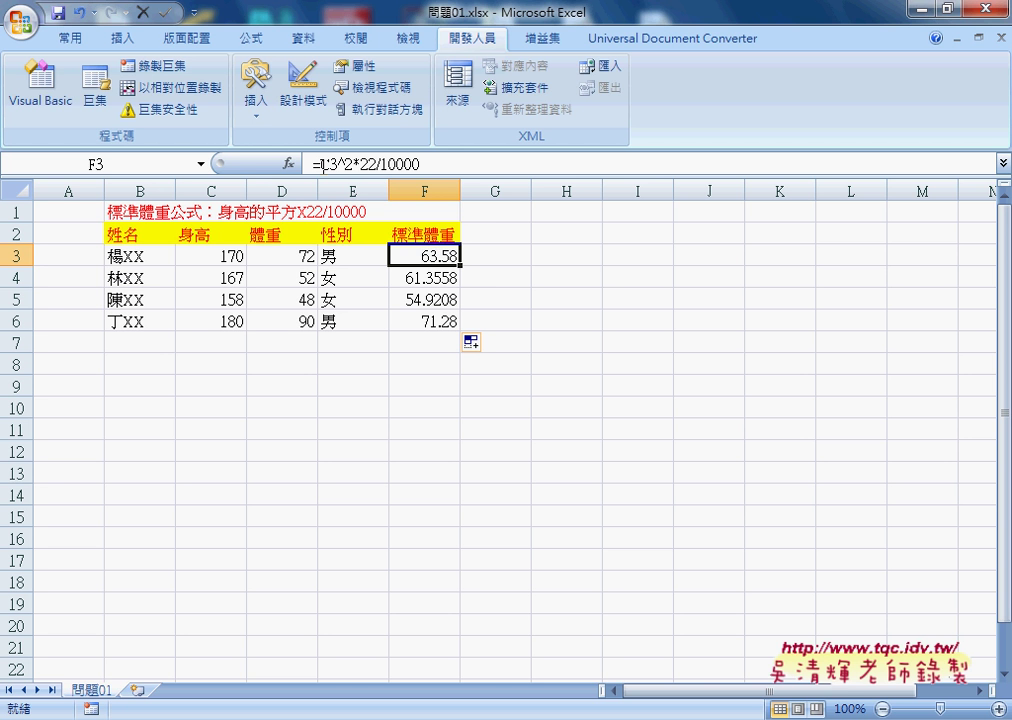
drag(320, 164, 433, 165)
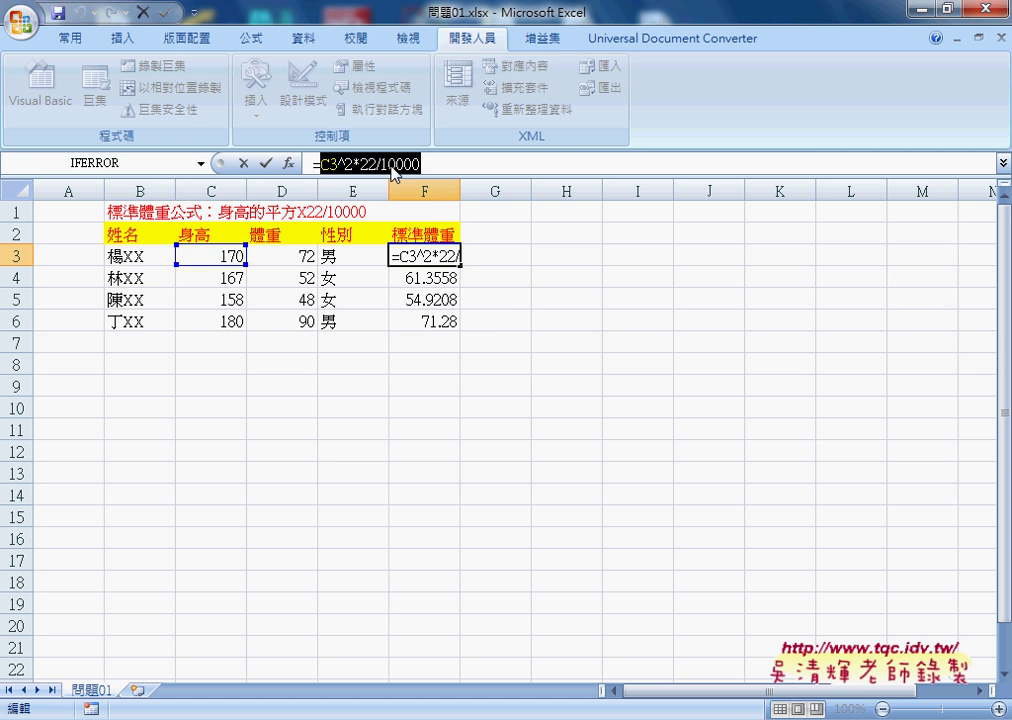
Step: Cut the height formula from F3 and insert an IF function from the Logical (邏輯) category
right_click(392, 166)
click(405, 179)
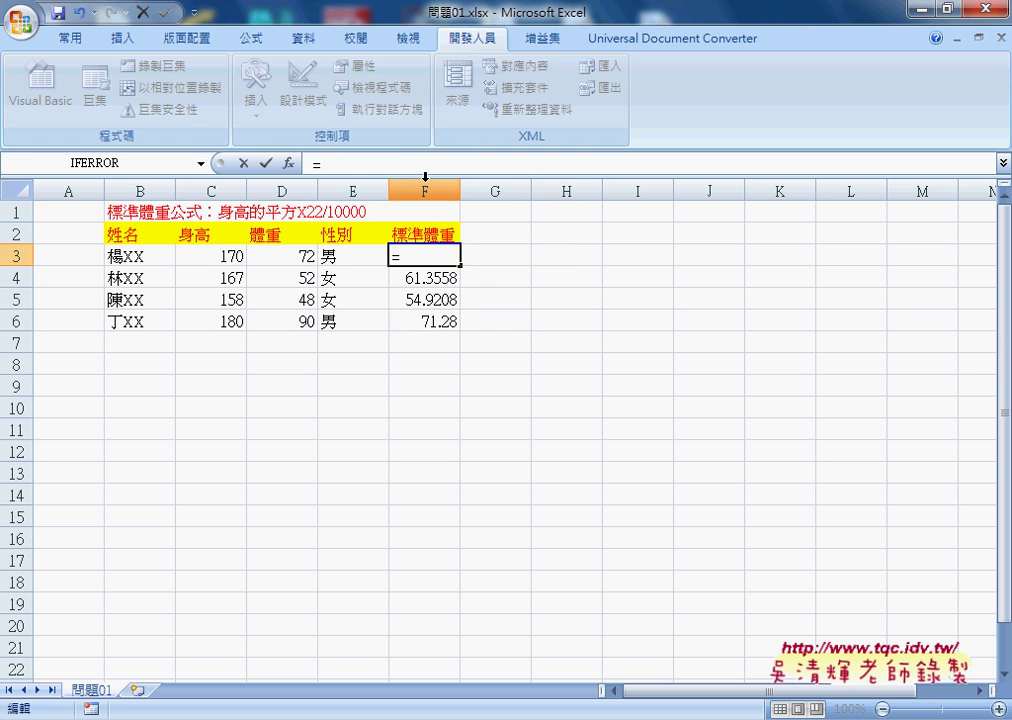
click(288, 162)
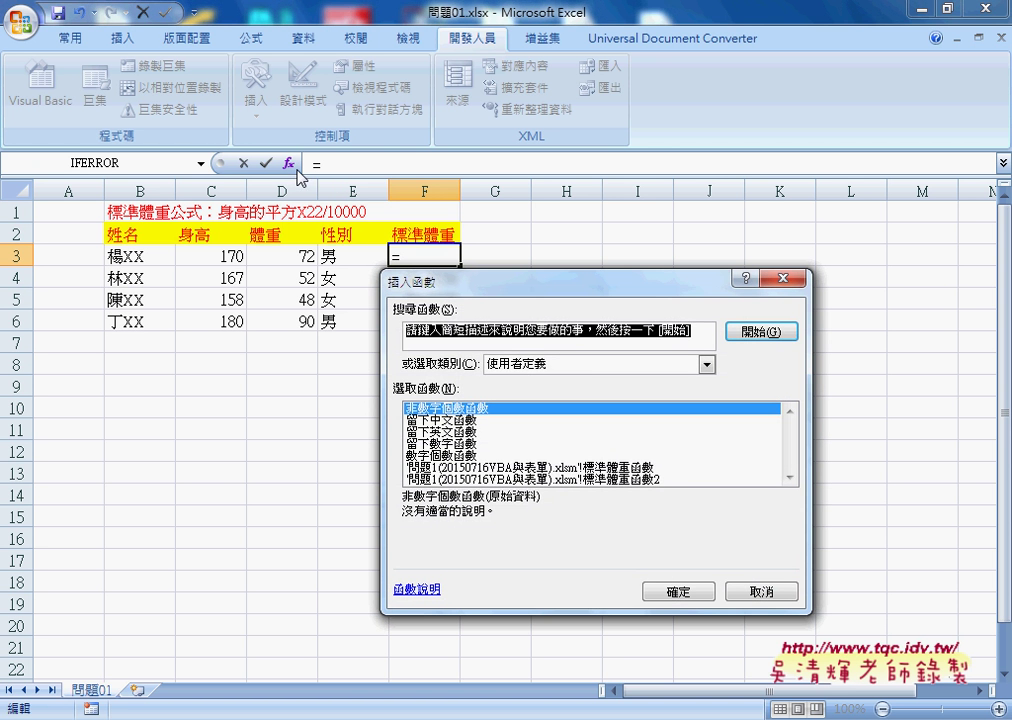
click(591, 366)
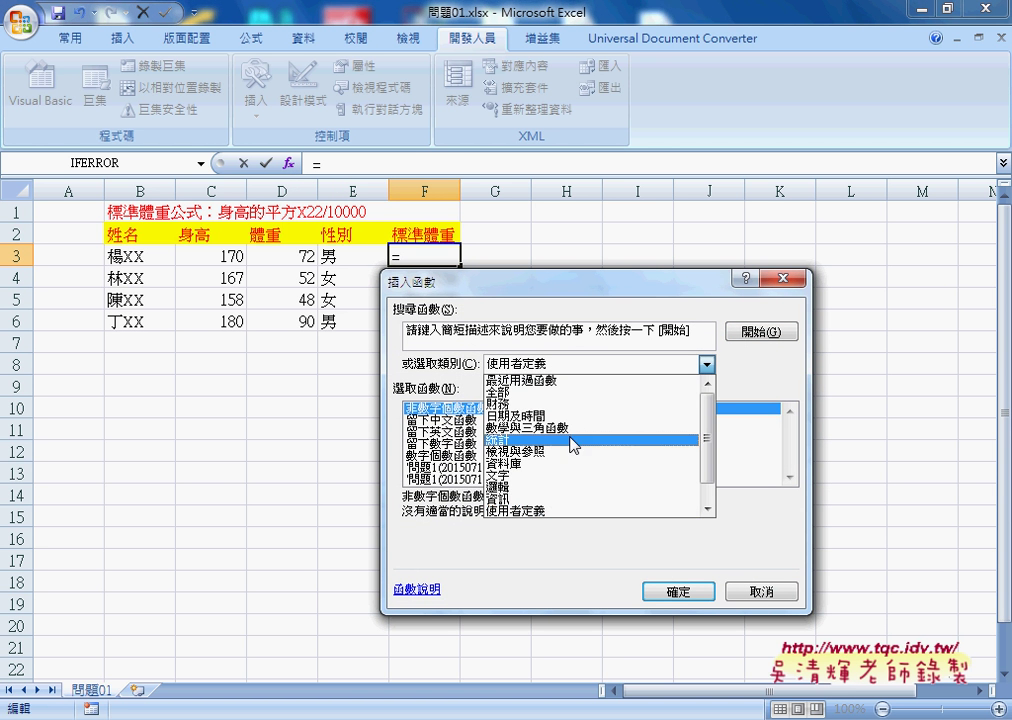
click(573, 487)
click(540, 432)
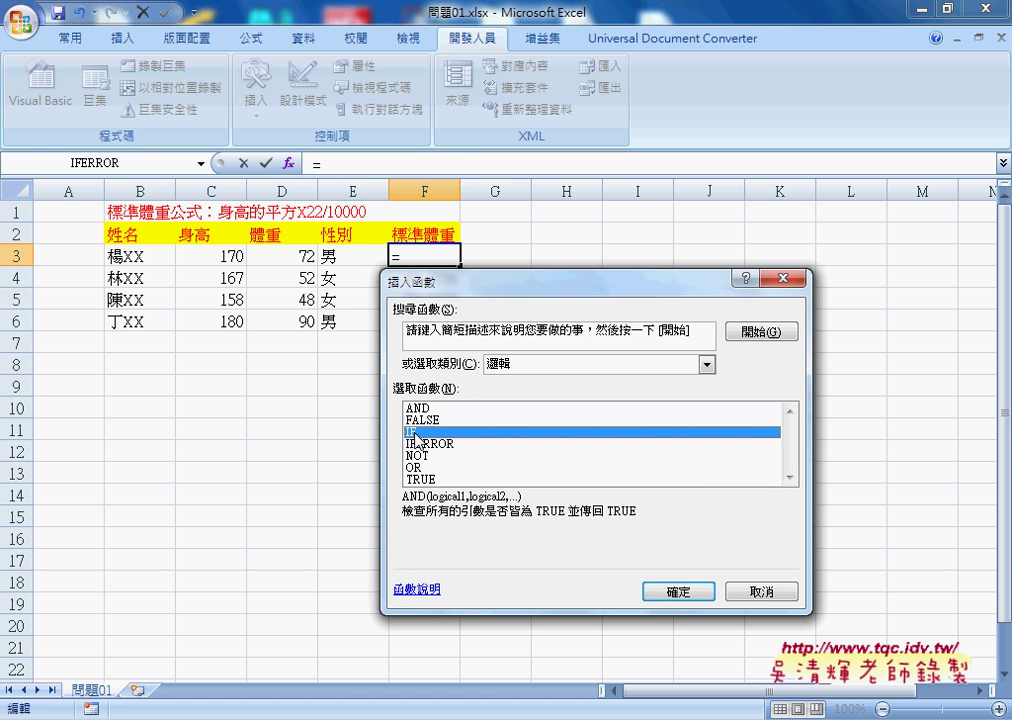
click(678, 591)
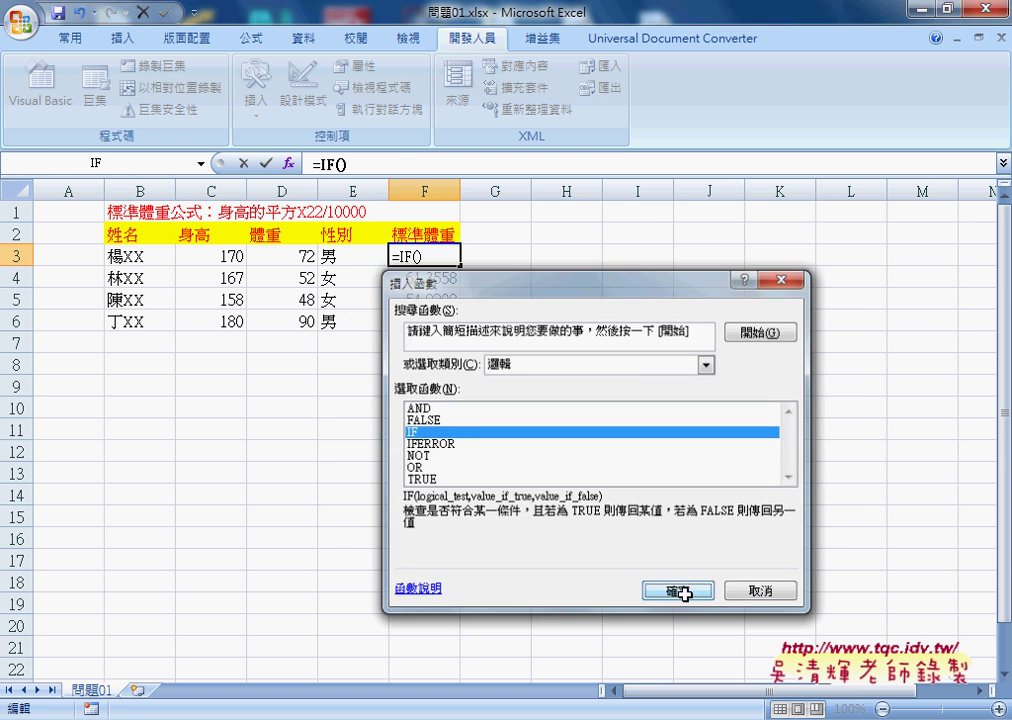
Step: Build the IF logical test comparing gender cell E3 with "男"
drag(549, 328, 697, 208)
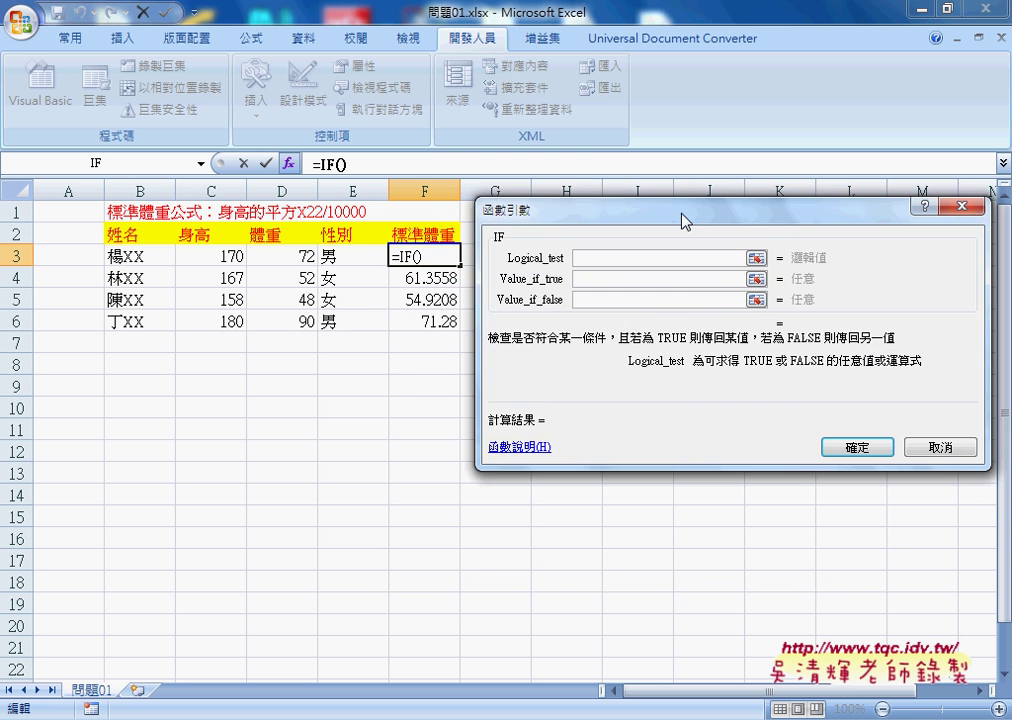
click(366, 255)
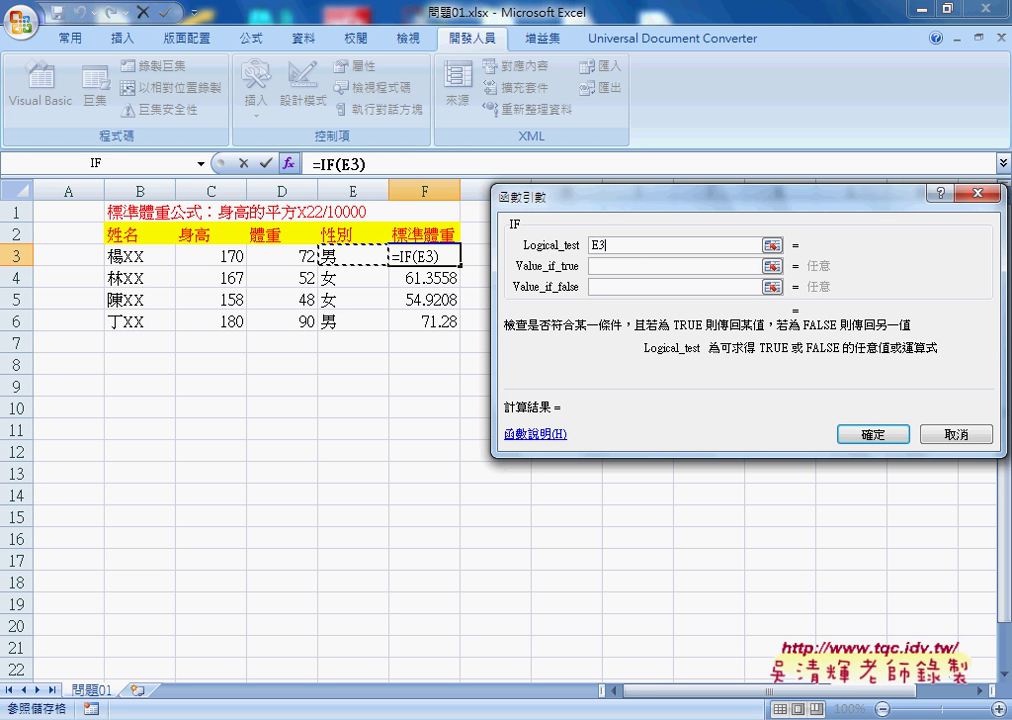
click(632, 245)
text(=)
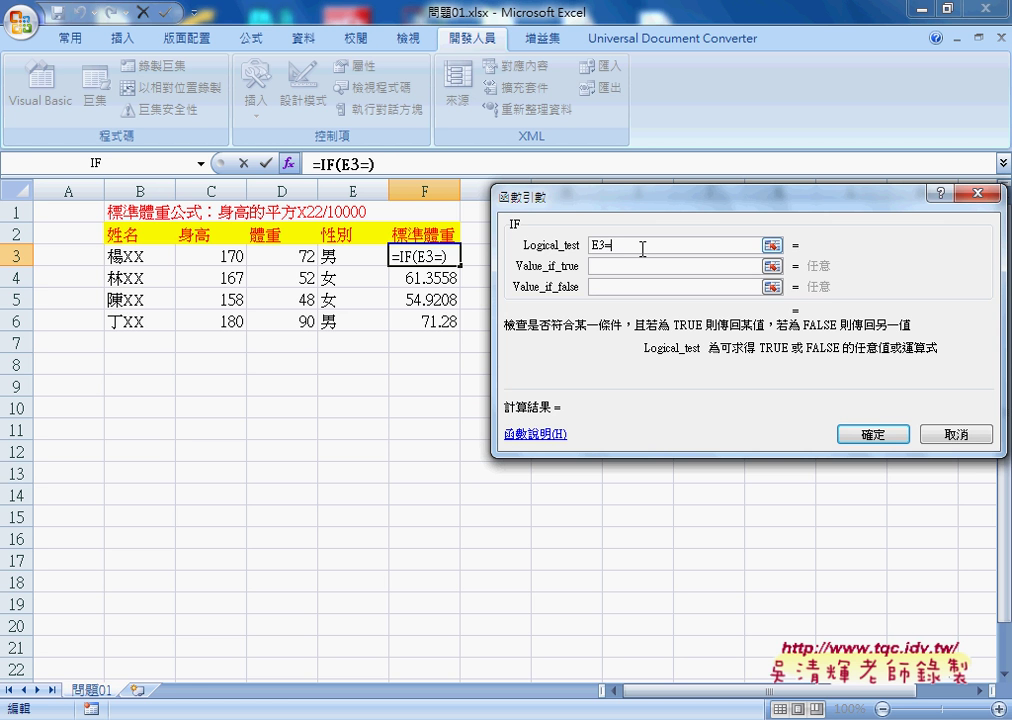
text(")
text(")
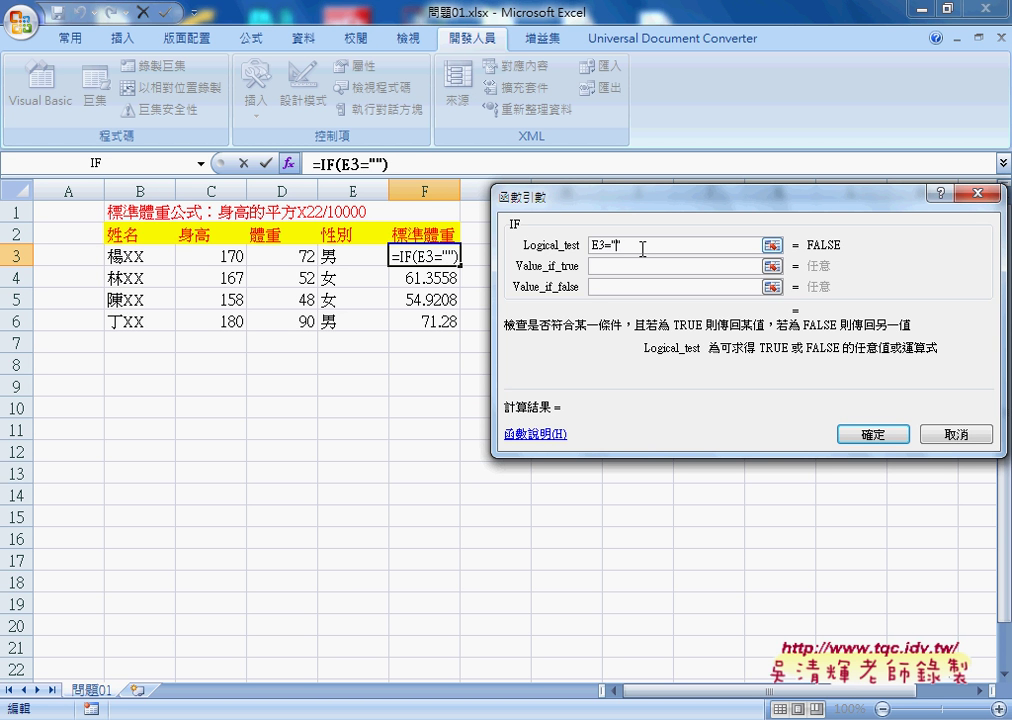
text(男)
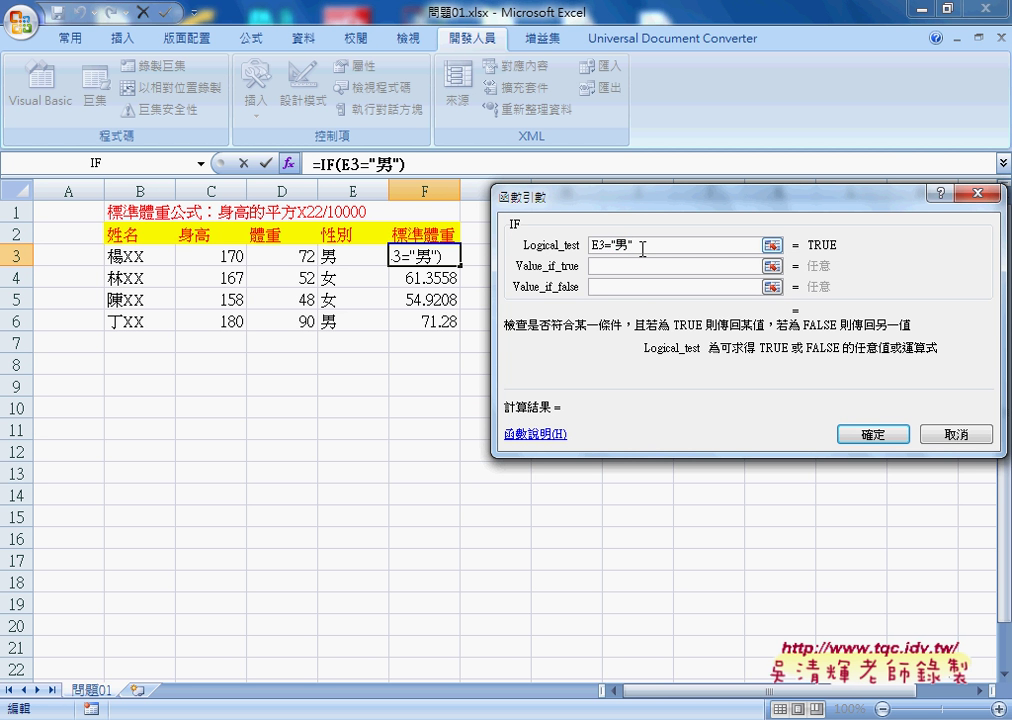
Step: Paste C3^2*22/10000 as both IF values, appending *1.1 to the true value
click(635, 266)
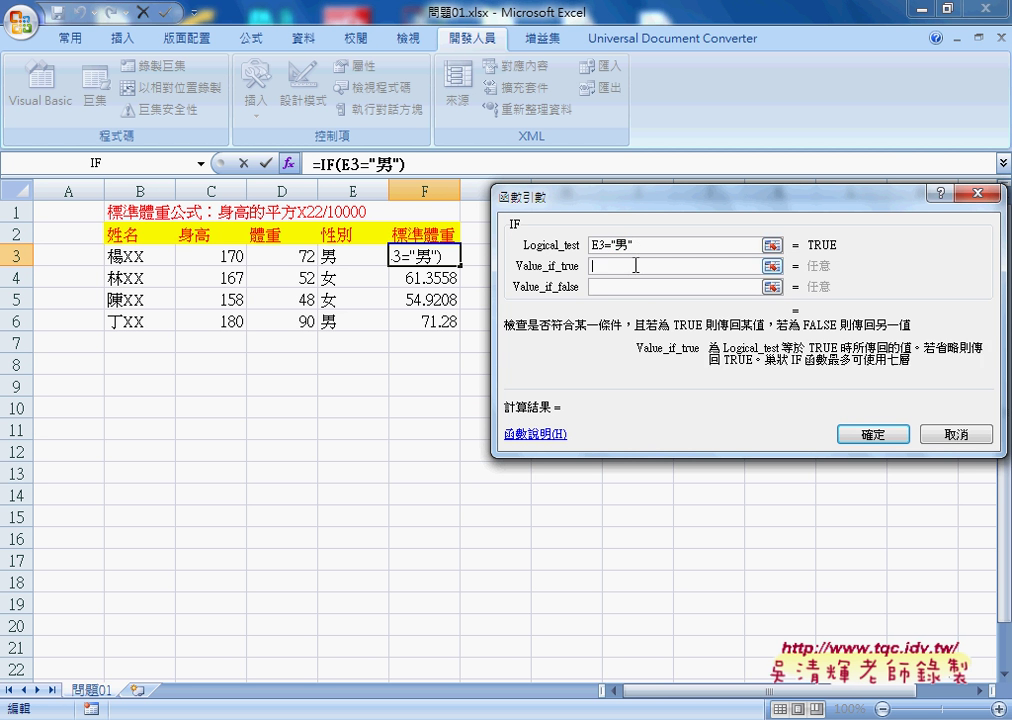
right_click(635, 266)
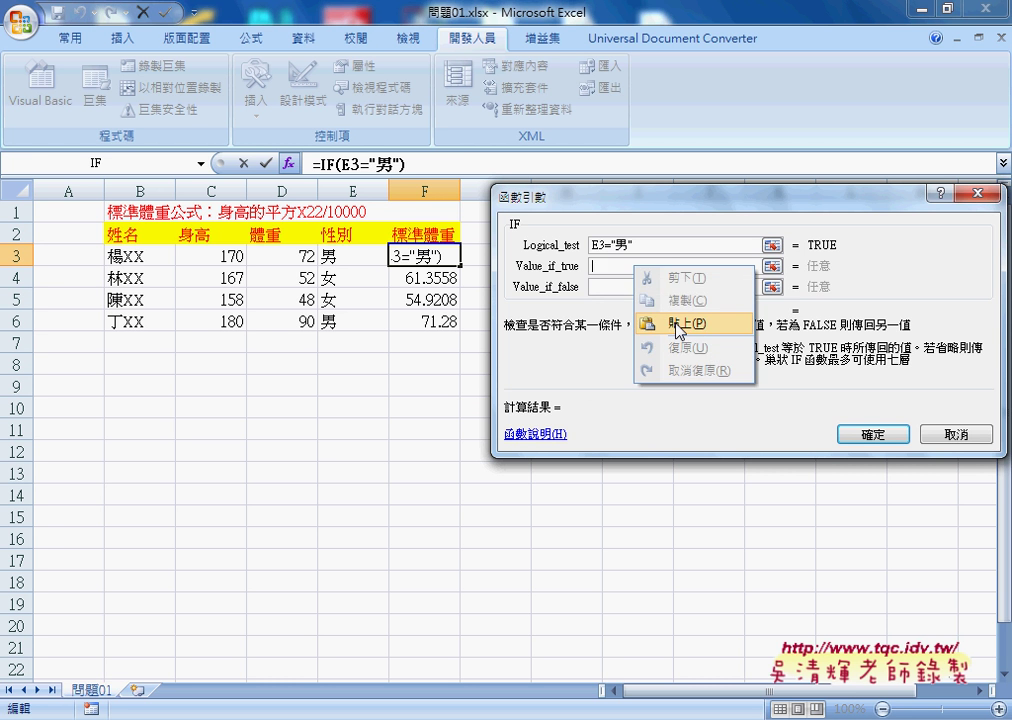
click(680, 323)
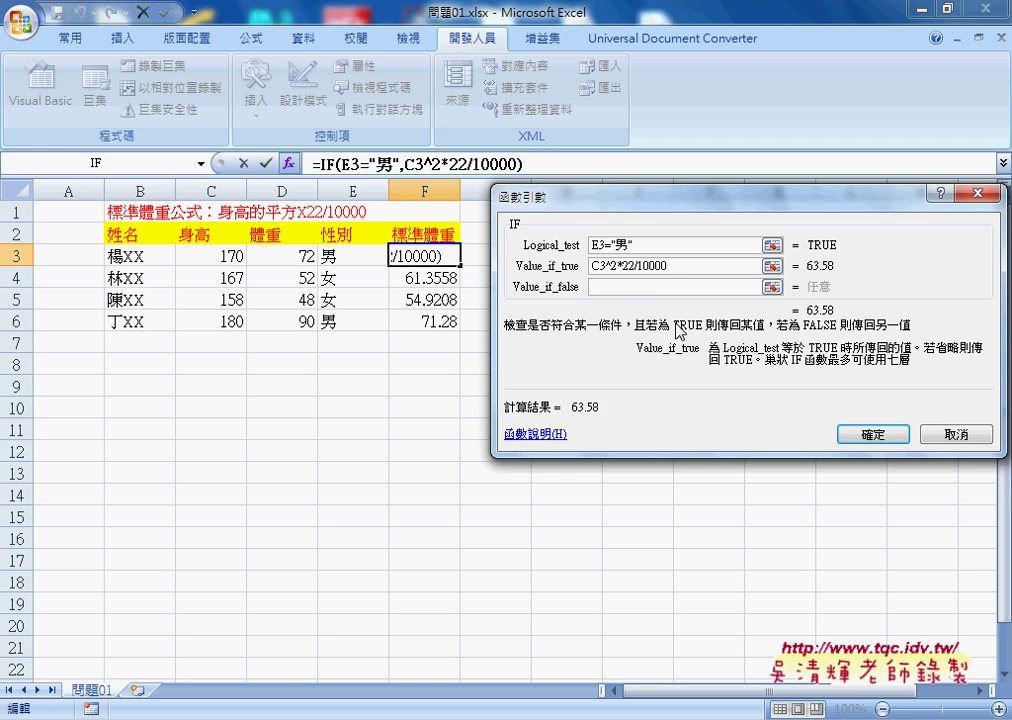
text(*1.1)
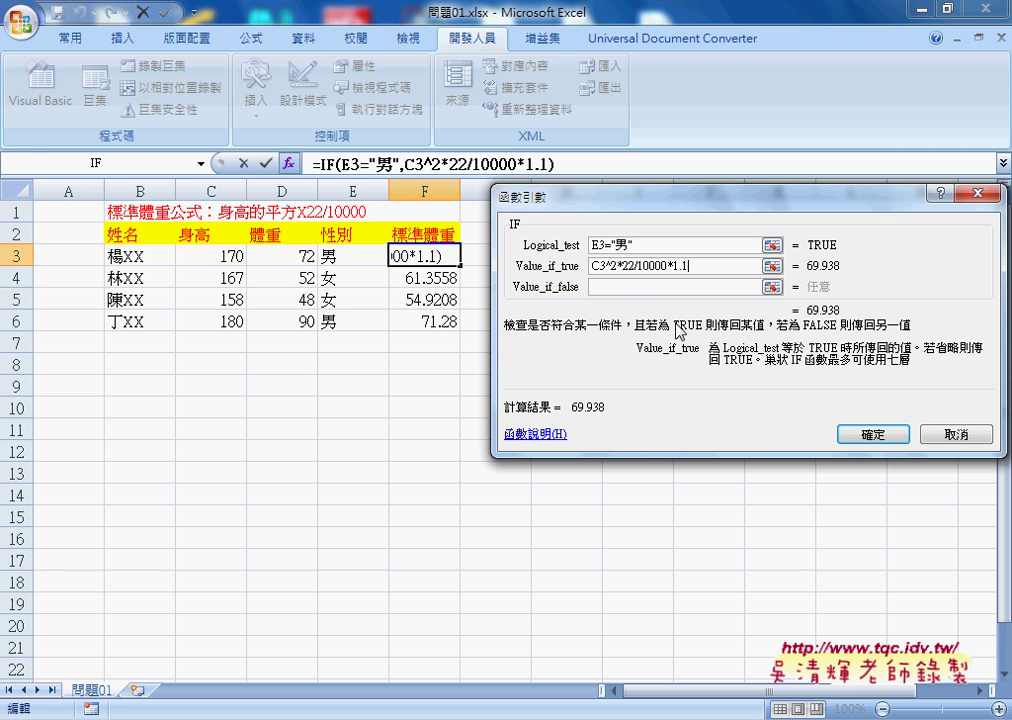
right_click(645, 287)
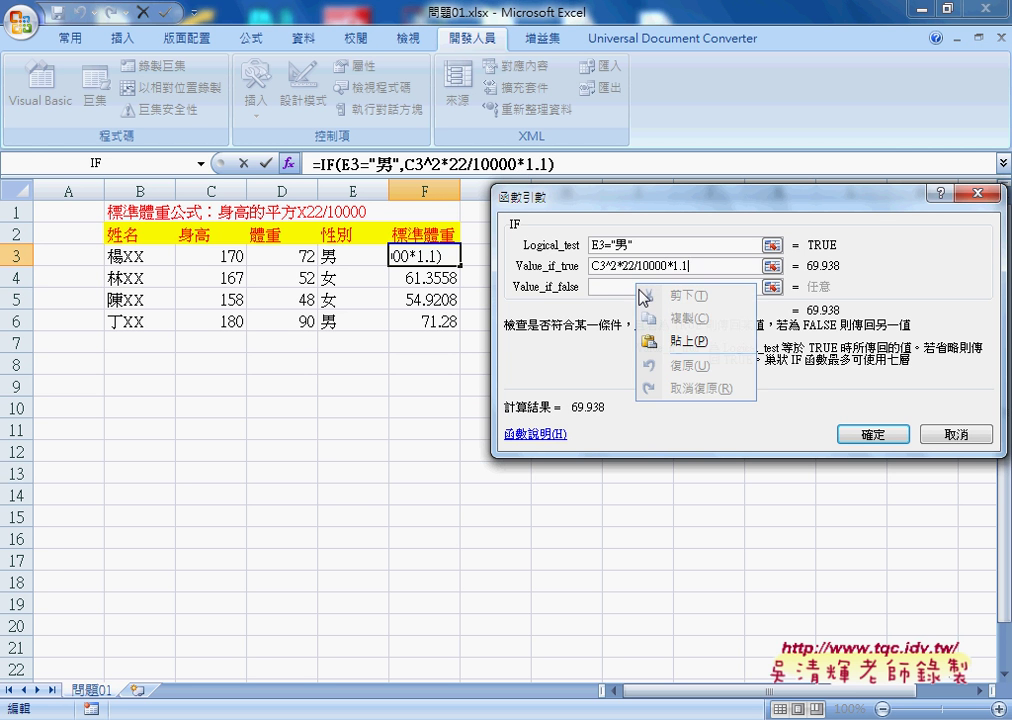
click(680, 401)
Step: Move *1.05 from the true value onto the false value, giving C3^2*22/10000*1.05
text(*)
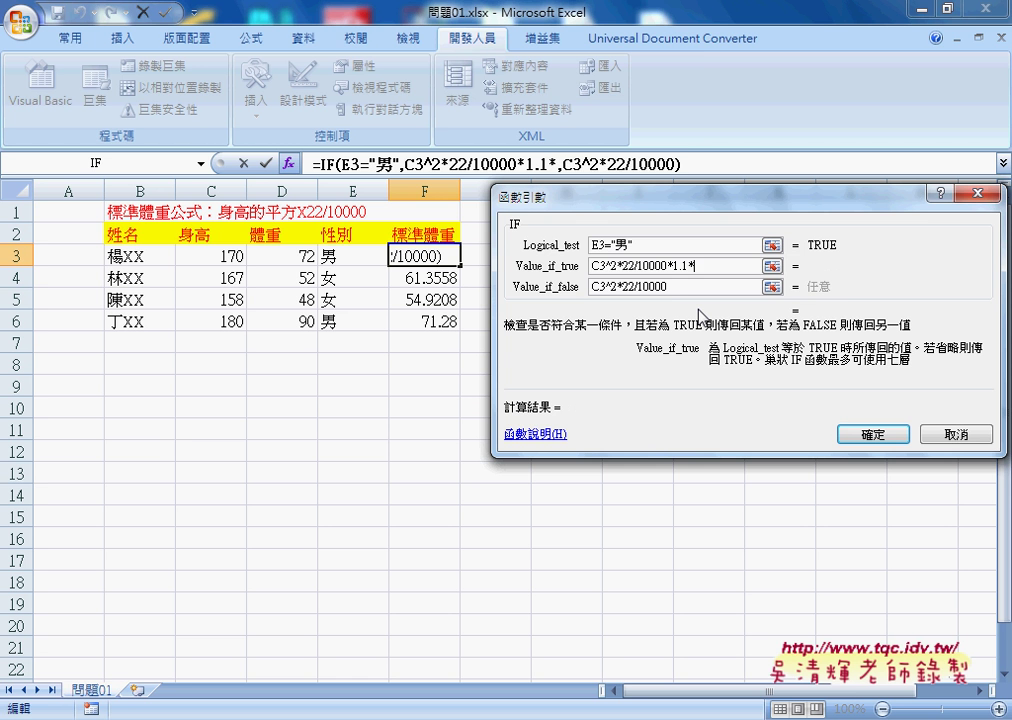
text(1.05)
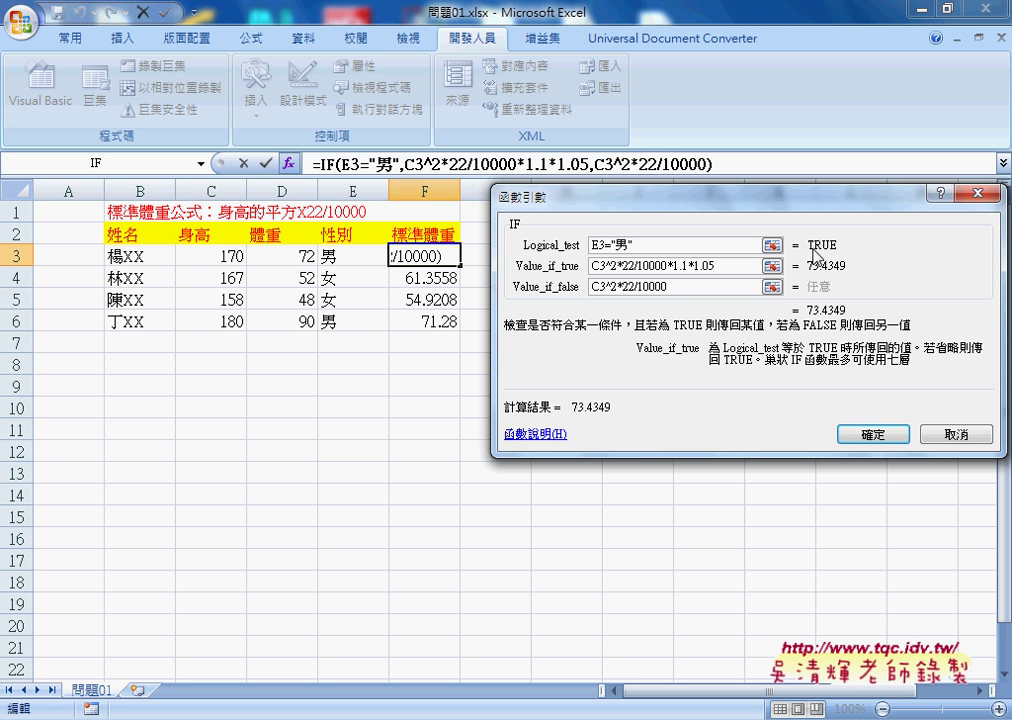
drag(688, 266, 716, 266)
right_click(707, 266)
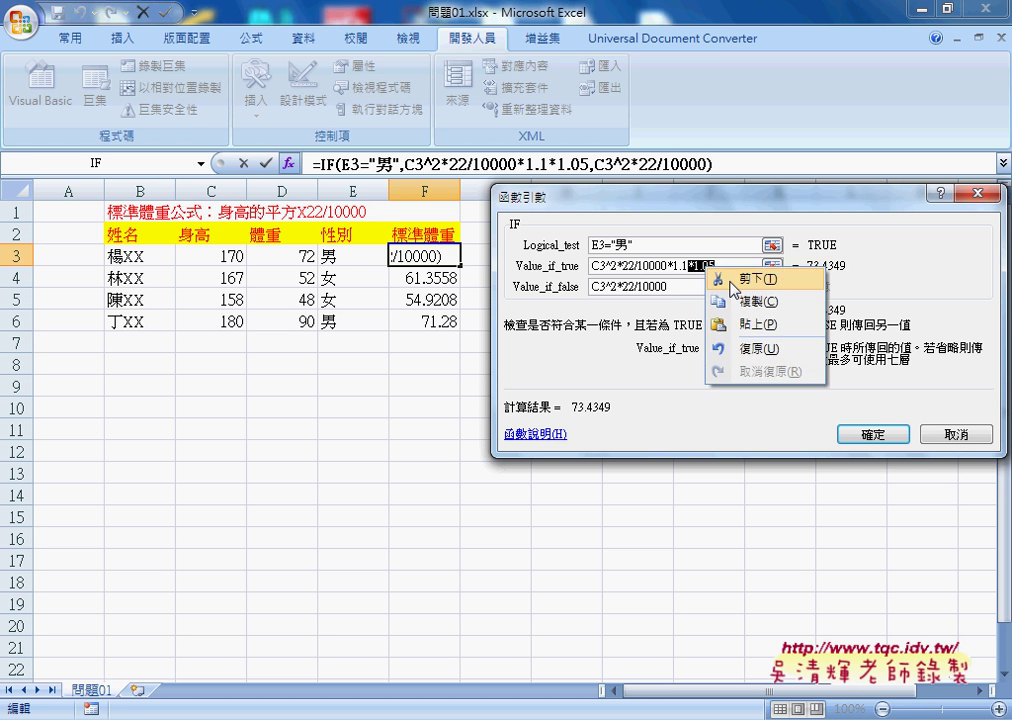
click(735, 278)
right_click(702, 287)
click(738, 347)
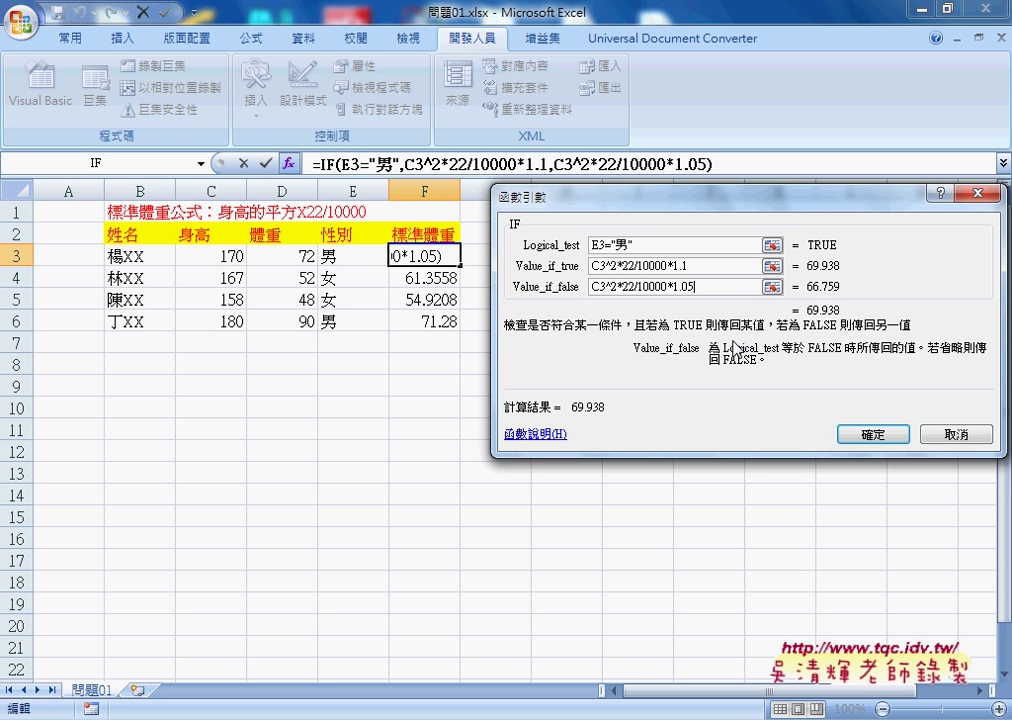
click(720, 266)
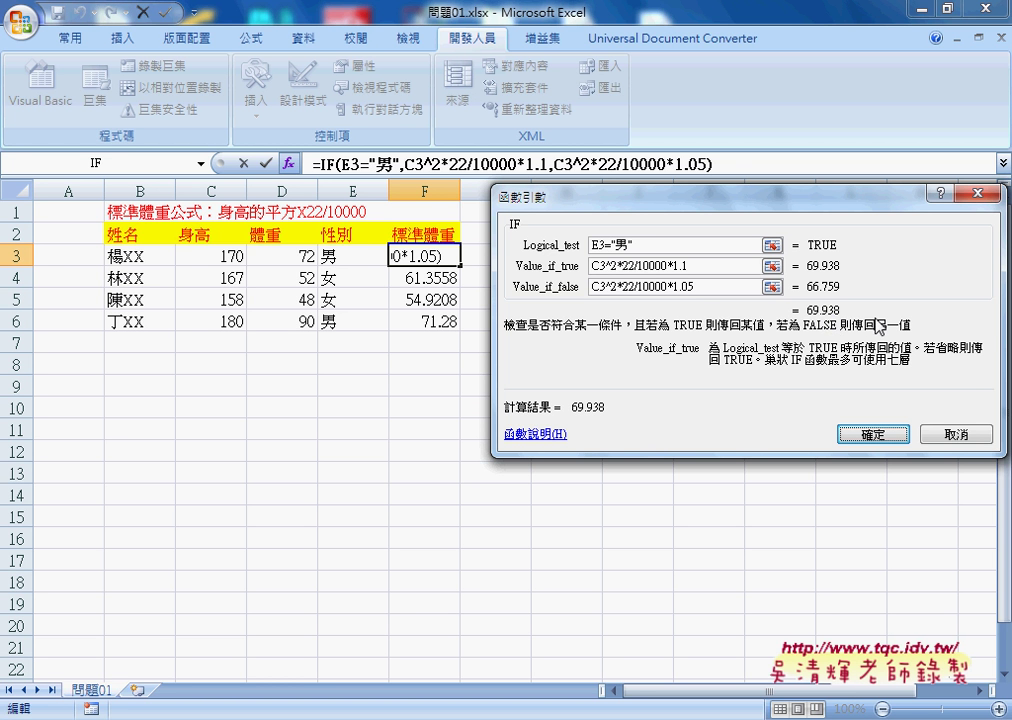
Step: Commit the IF formula in F3, then cut its IF expression out of the formula bar
click(880, 435)
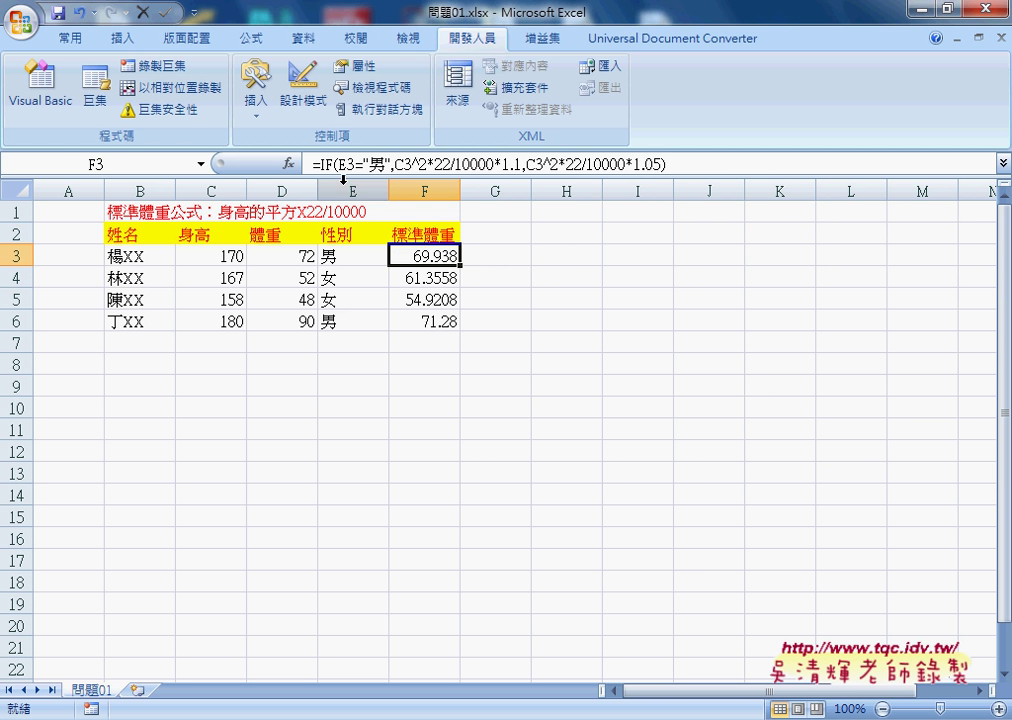
drag(319, 164, 675, 164)
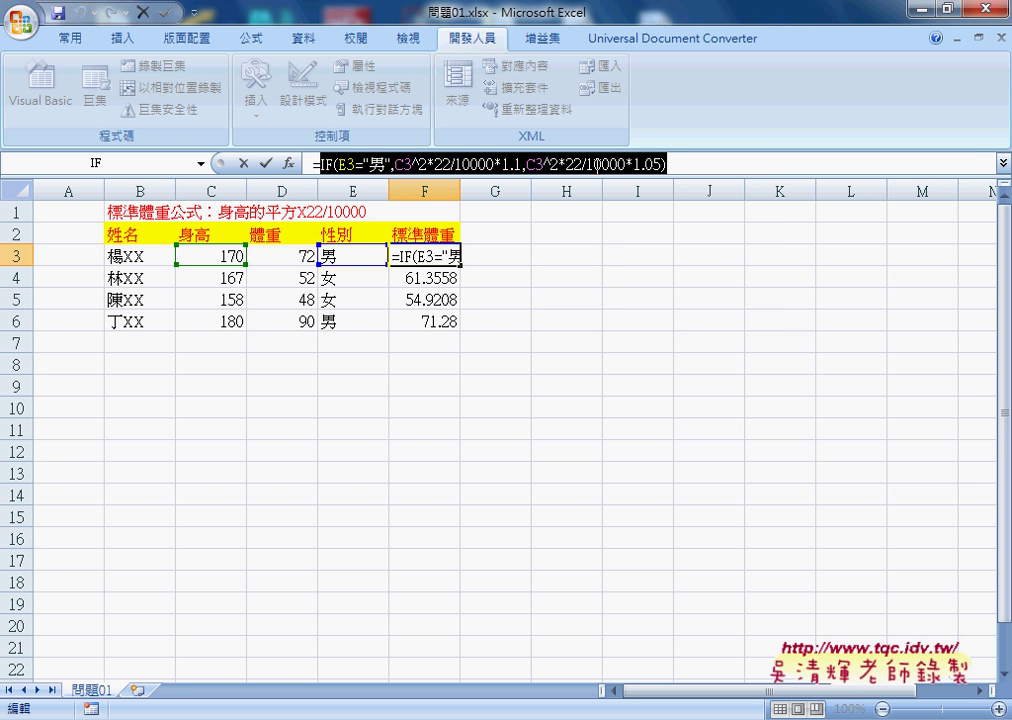
right_click(600, 168)
click(634, 181)
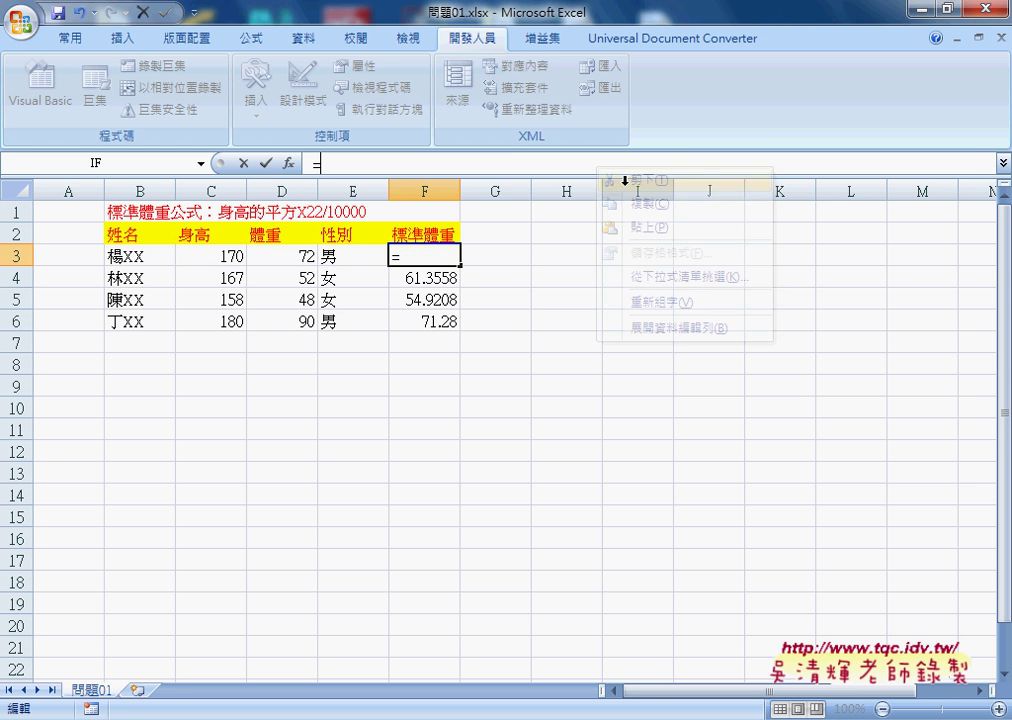
Step: Insert a ROUND function from the Math & Trig (數學與三角函數) category
click(288, 163)
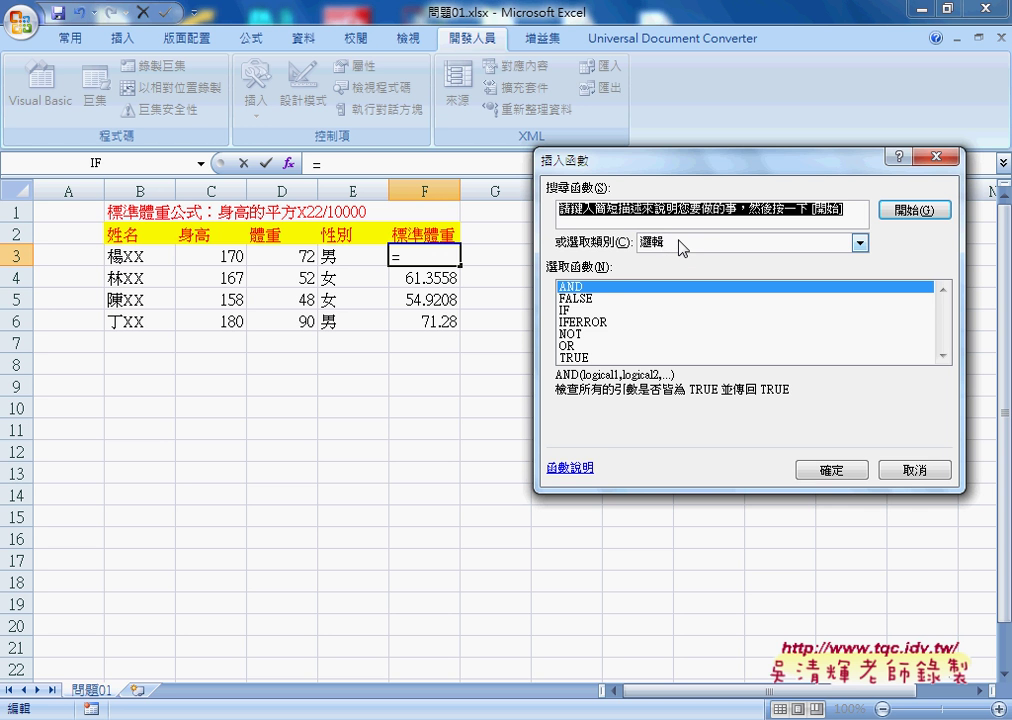
click(680, 247)
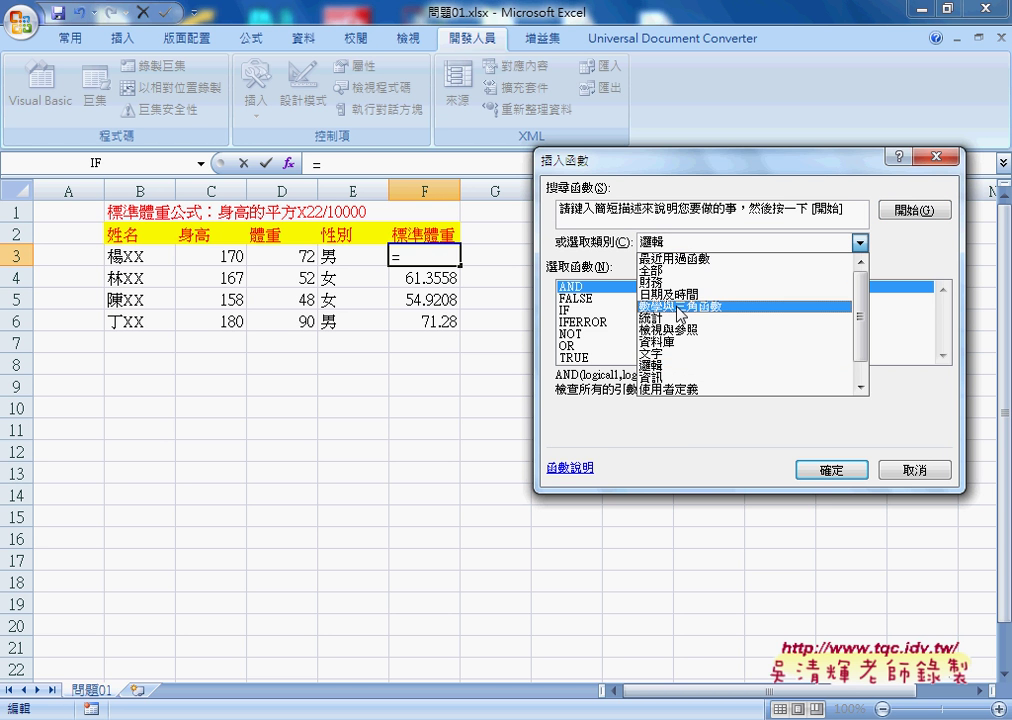
click(679, 308)
drag(941, 316, 946, 331)
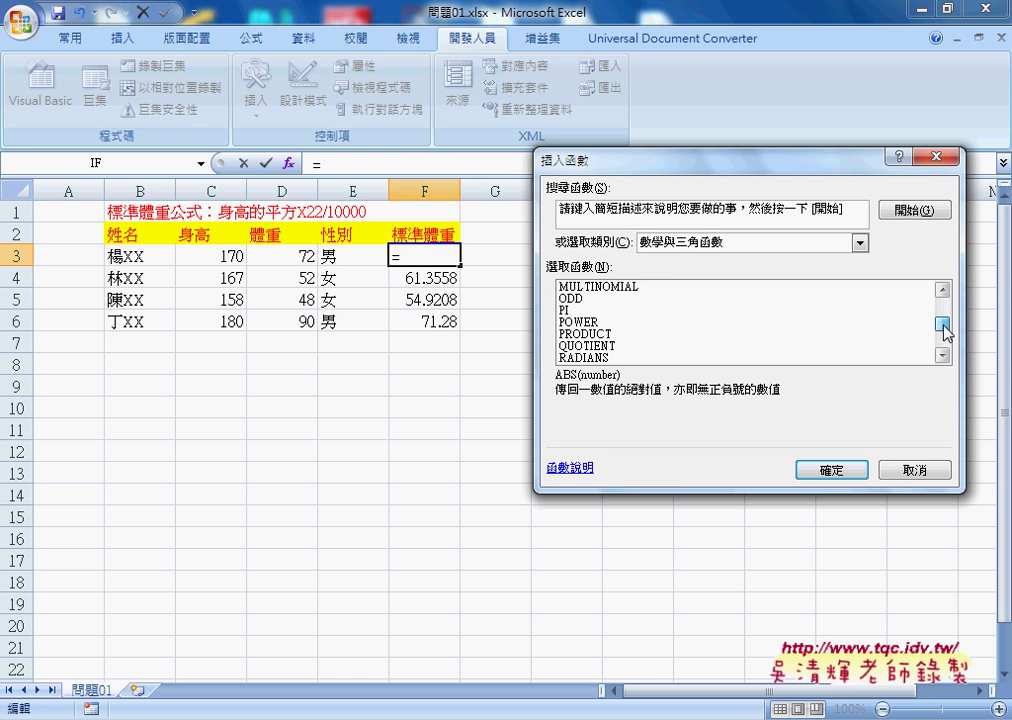
drag(945, 333, 945, 337)
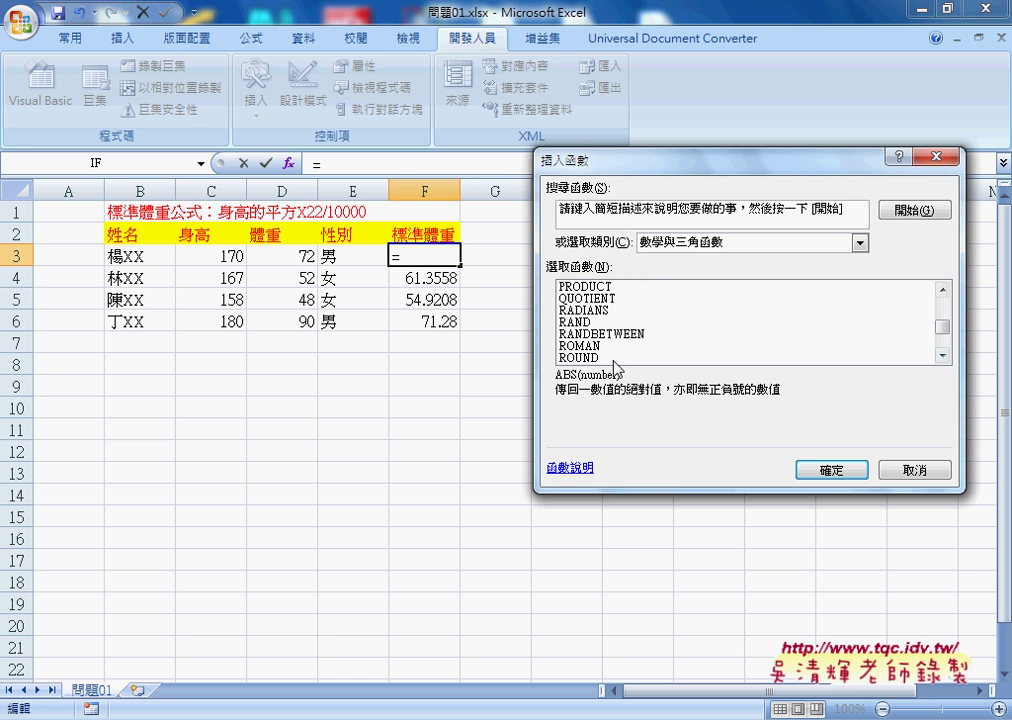
click(610, 357)
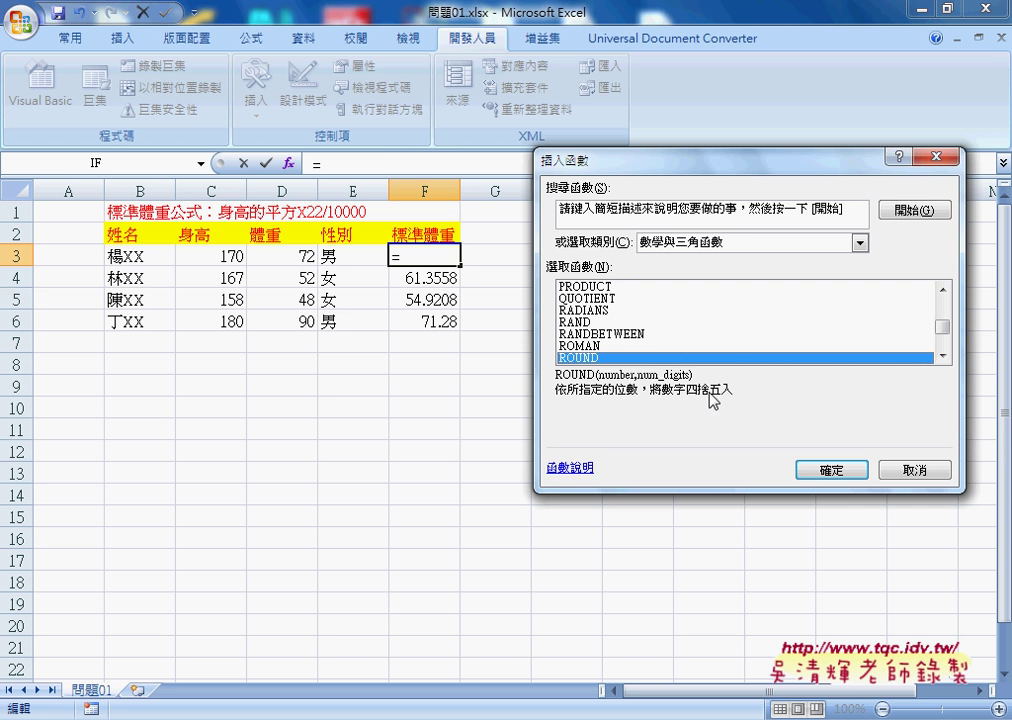
click(840, 471)
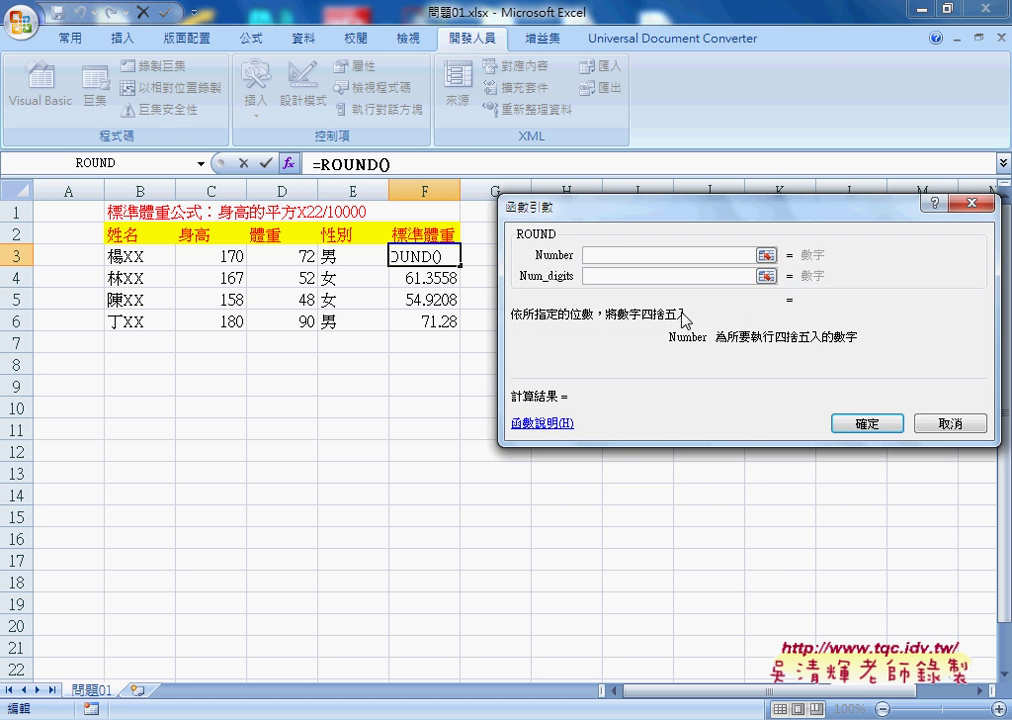
Step: Use the IF expression as ROUND's Number with Num_digits 1, so F3 shows 69.9
right_click(622, 256)
click(660, 313)
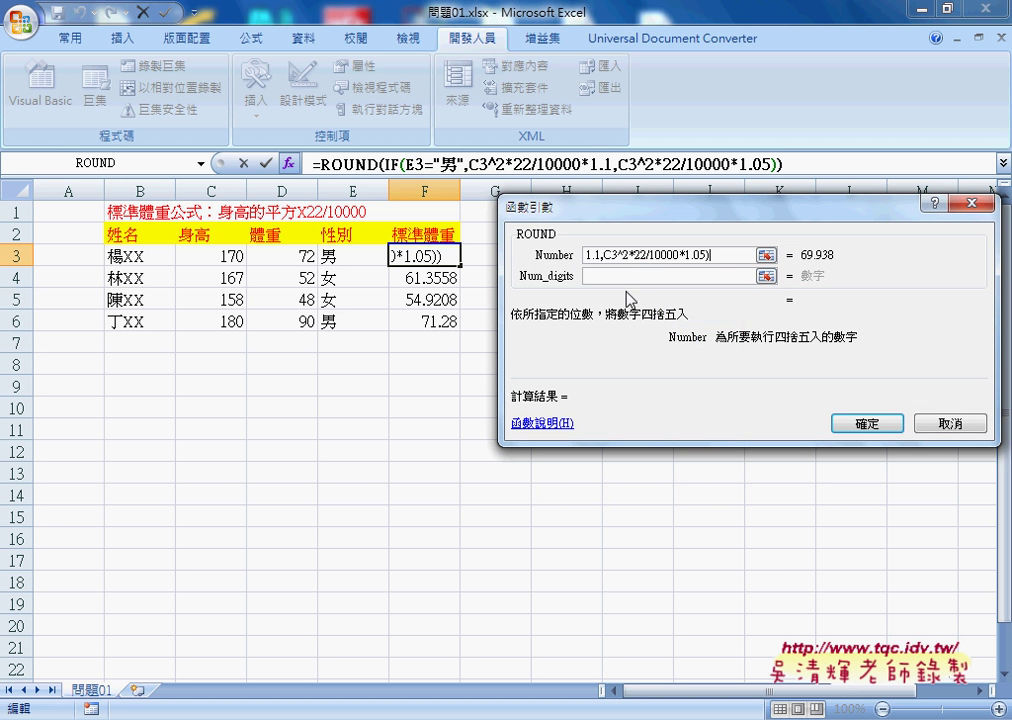
click(620, 278)
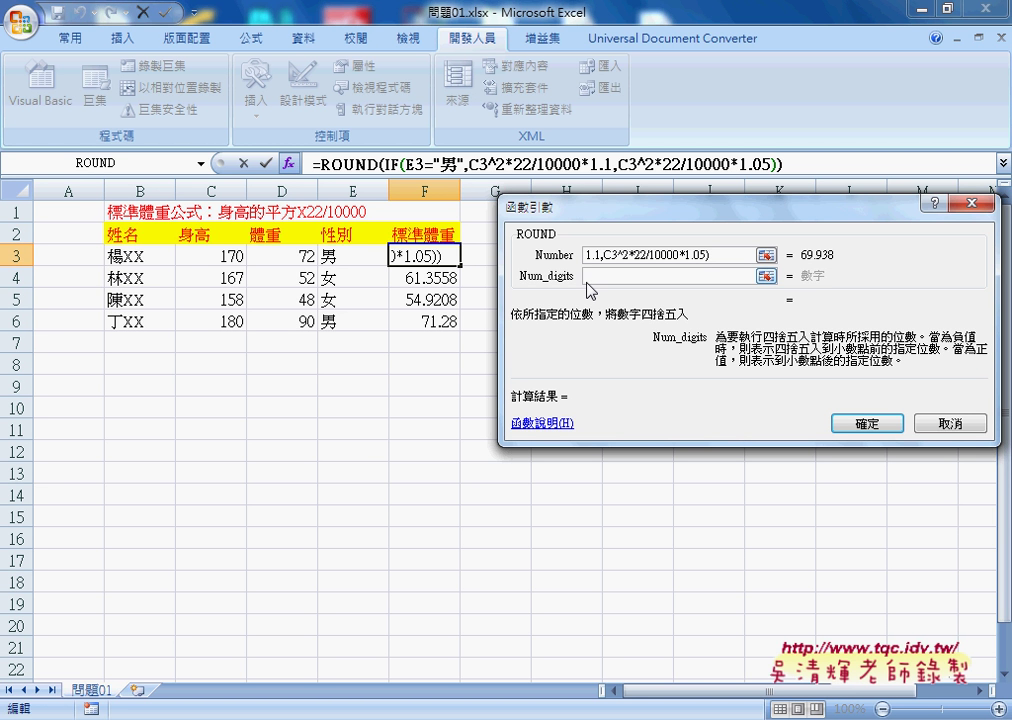
text(1)
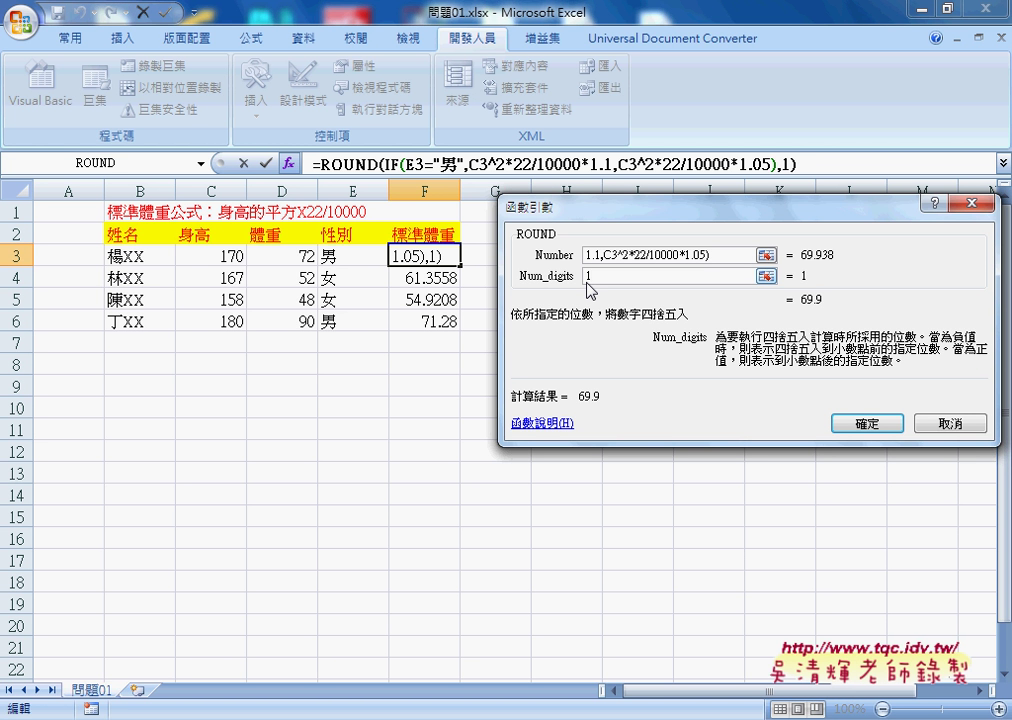
key(BackSpace)
text(-)
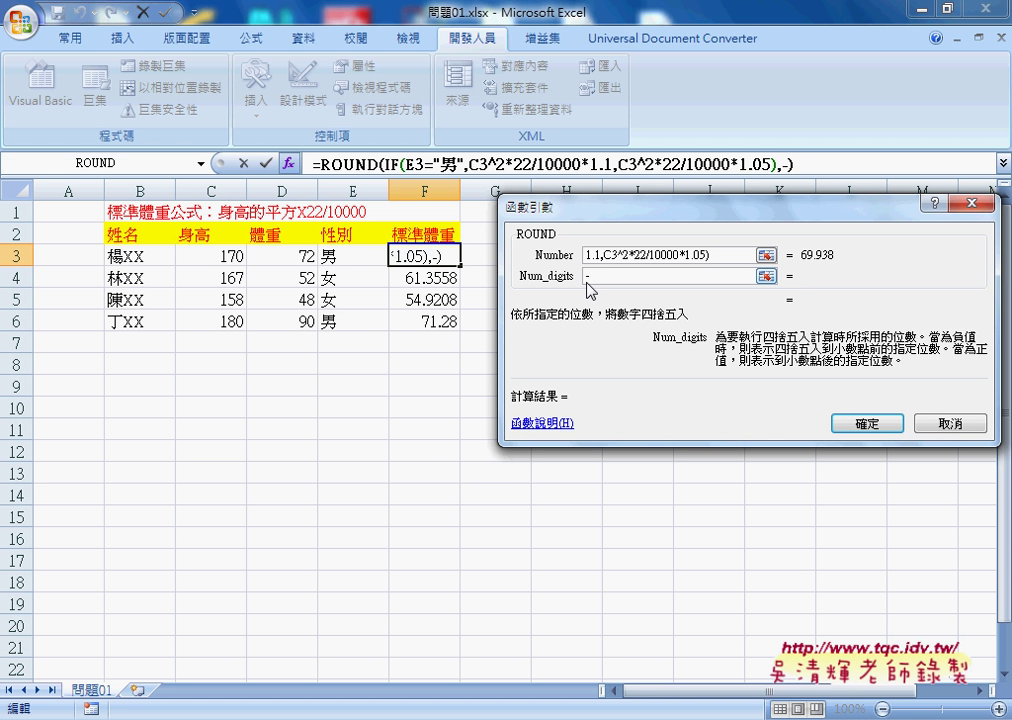
text(1)
key(BackSpace)
key(BackSpace)
text(1)
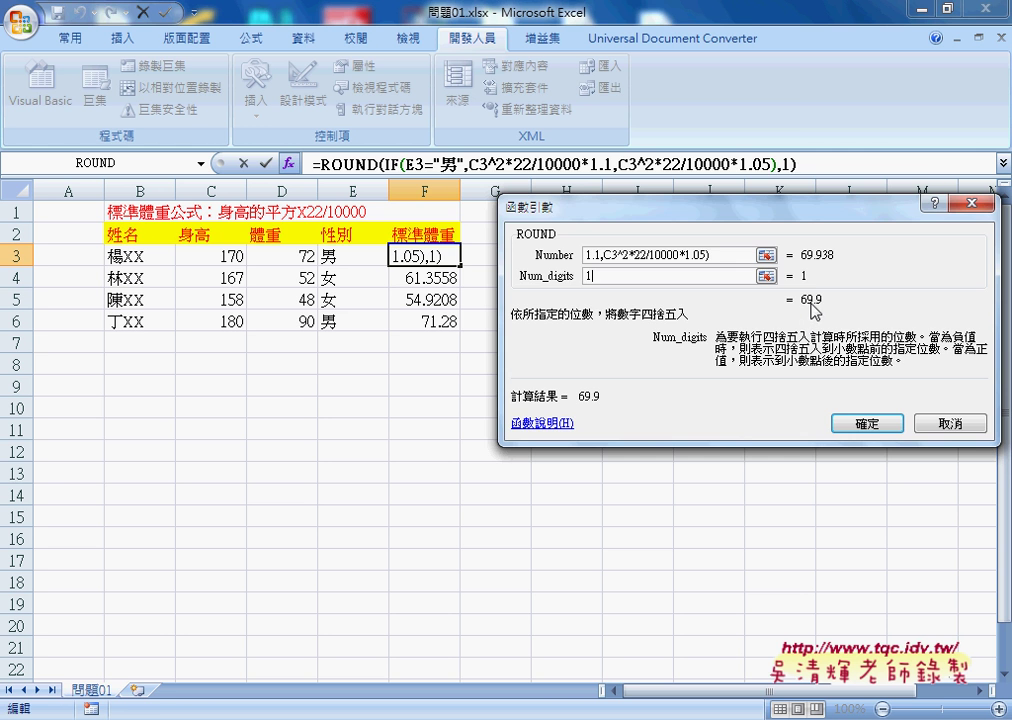
click(866, 424)
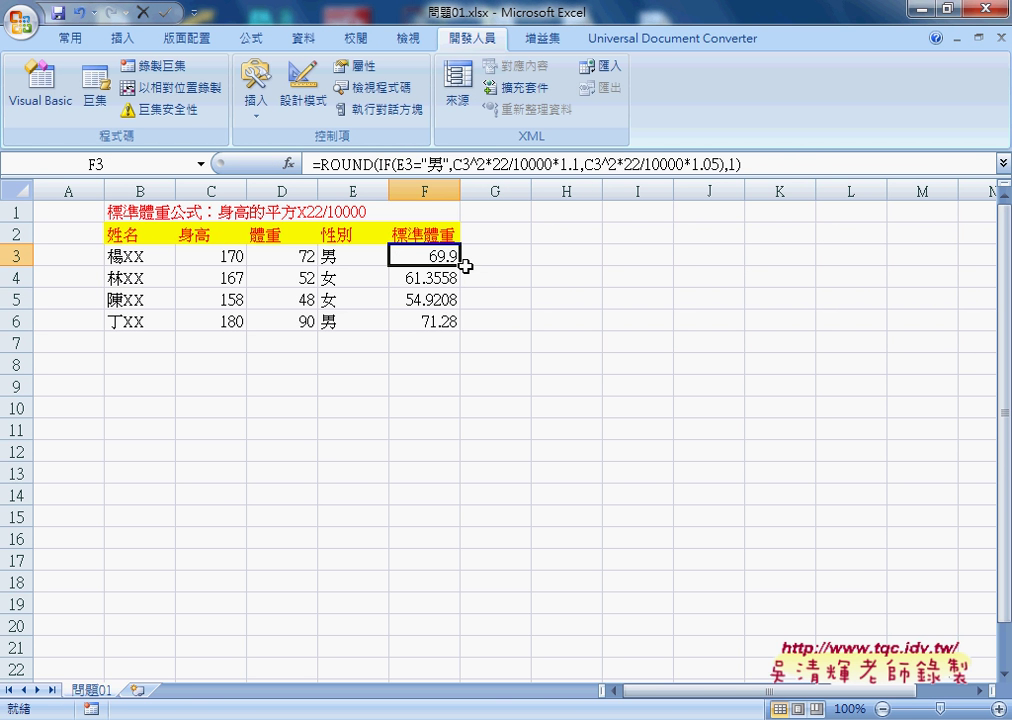
Step: Fill F3's rounded formula down to F6, giving 64.4, 57.7 and 78.4
drag(460, 265, 461, 329)
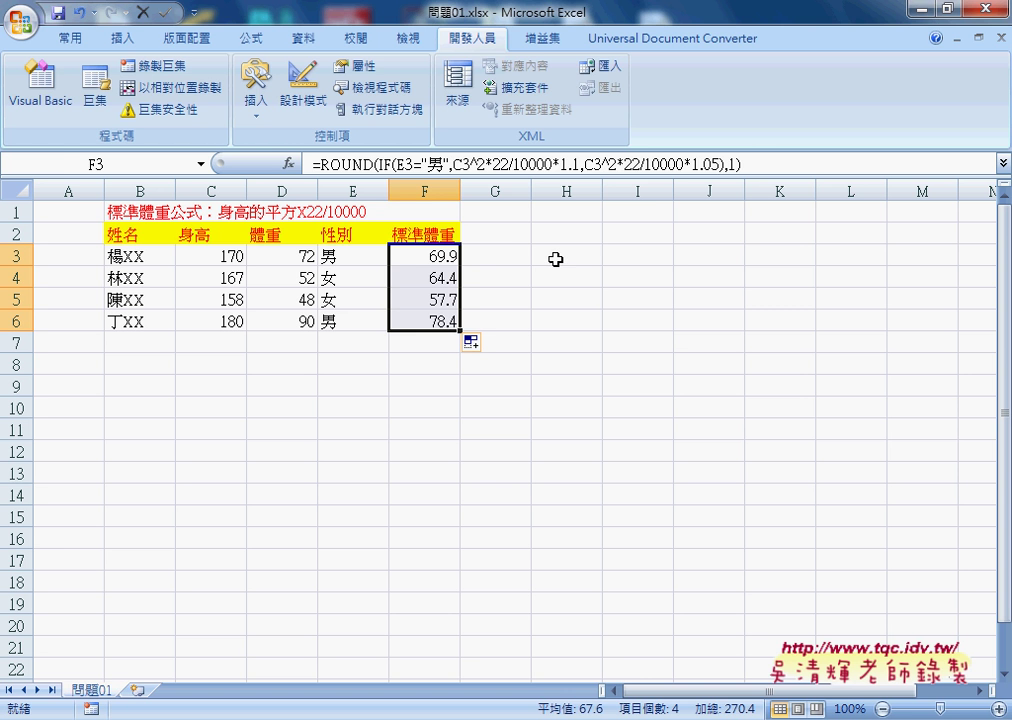
click(539, 256)
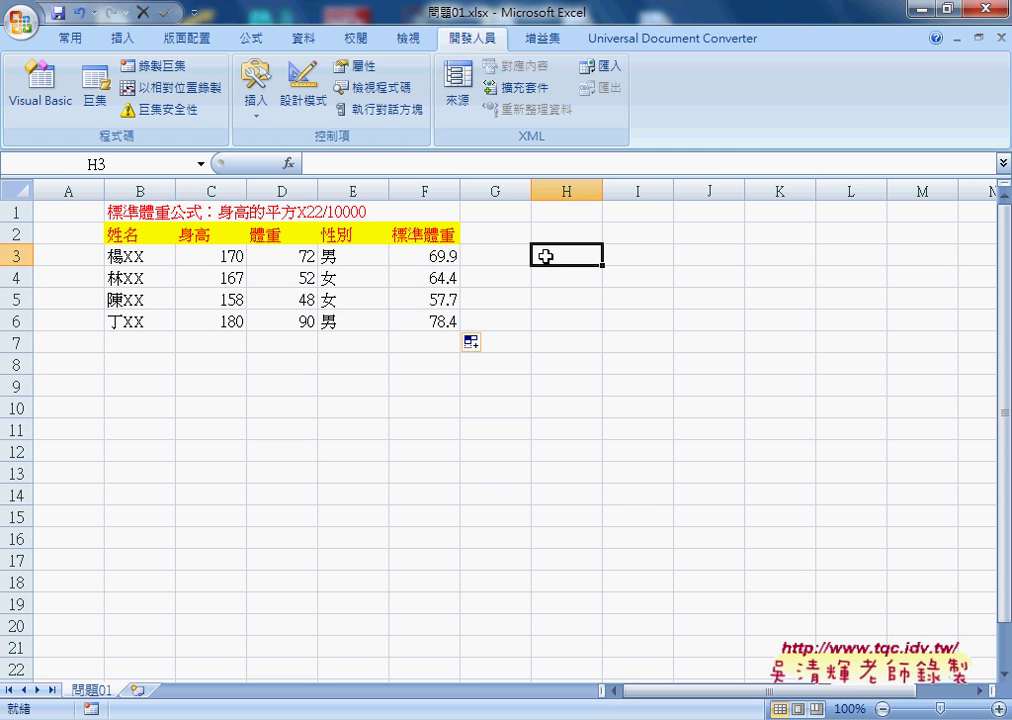
click(500, 233)
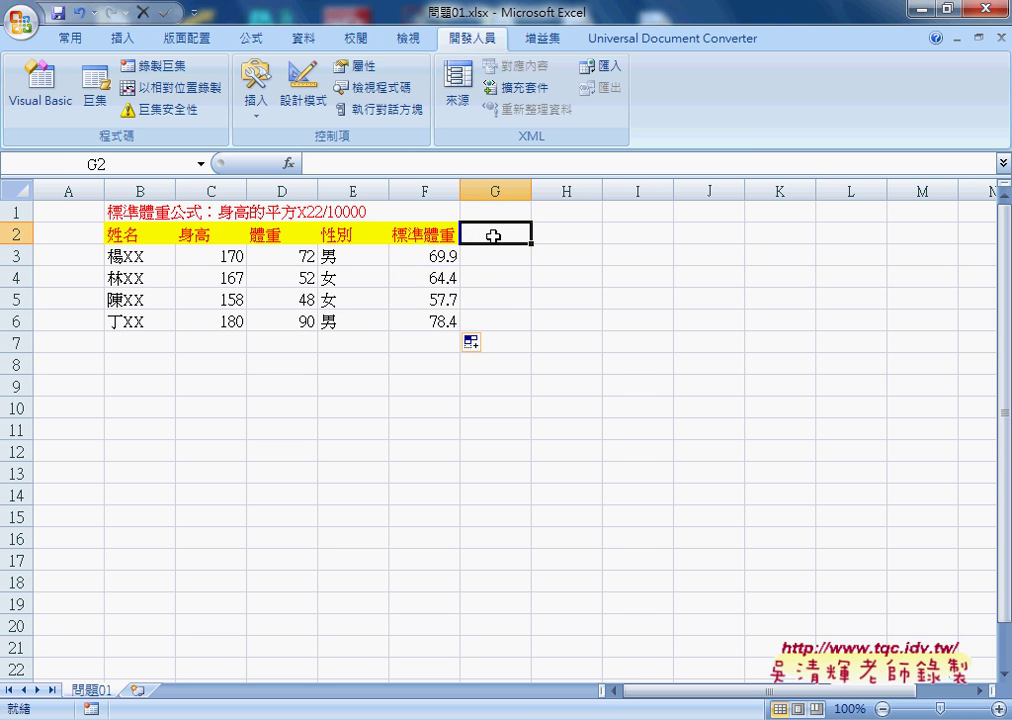
drag(491, 253, 490, 321)
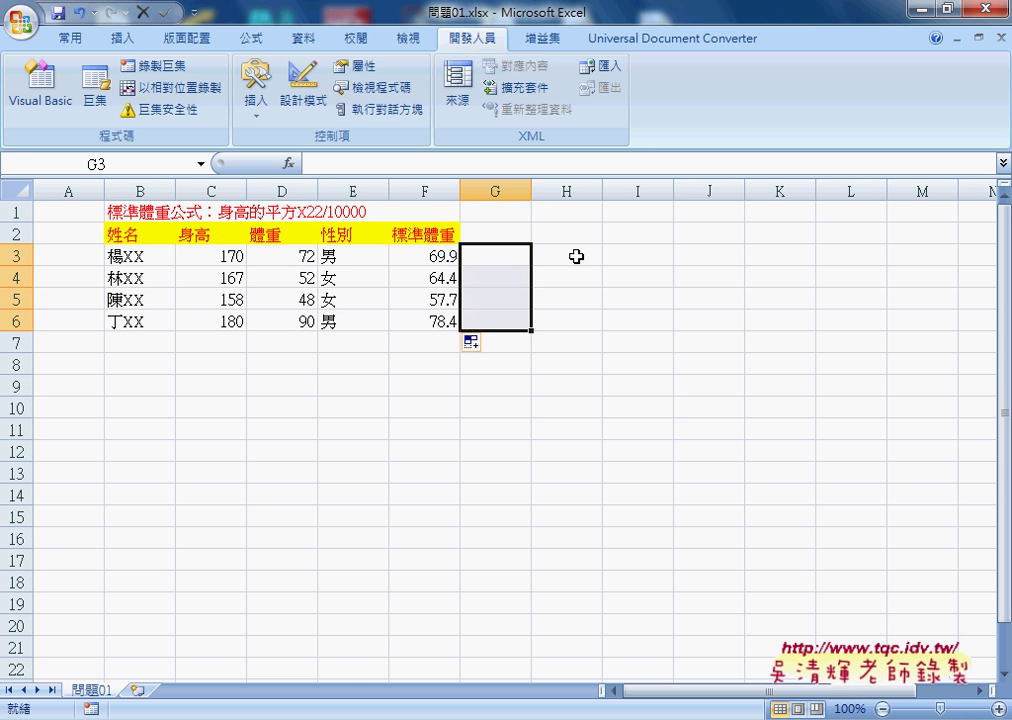
key(ctrl+shift+d)
mouse_move(585, 242)
mouse_down()
mouse_move(586, 267)
mouse_move(659, 264)
mouse_up()
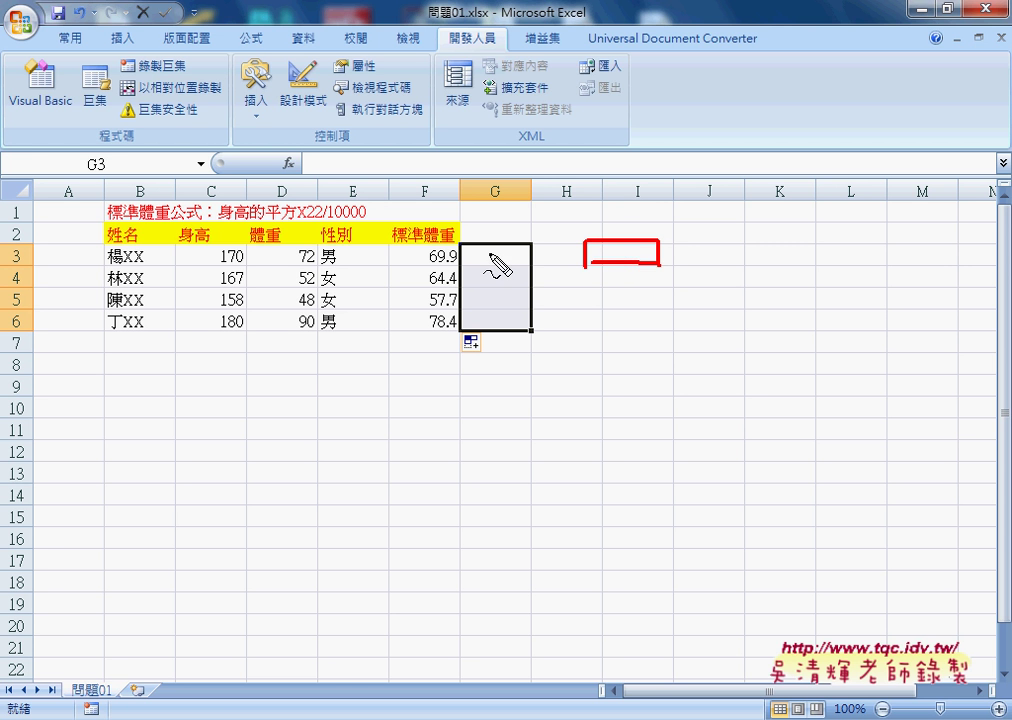
drag(480, 262, 515, 257)
mouse_move(583, 264)
mouse_down()
mouse_move(527, 249)
mouse_move(508, 325)
mouse_up()
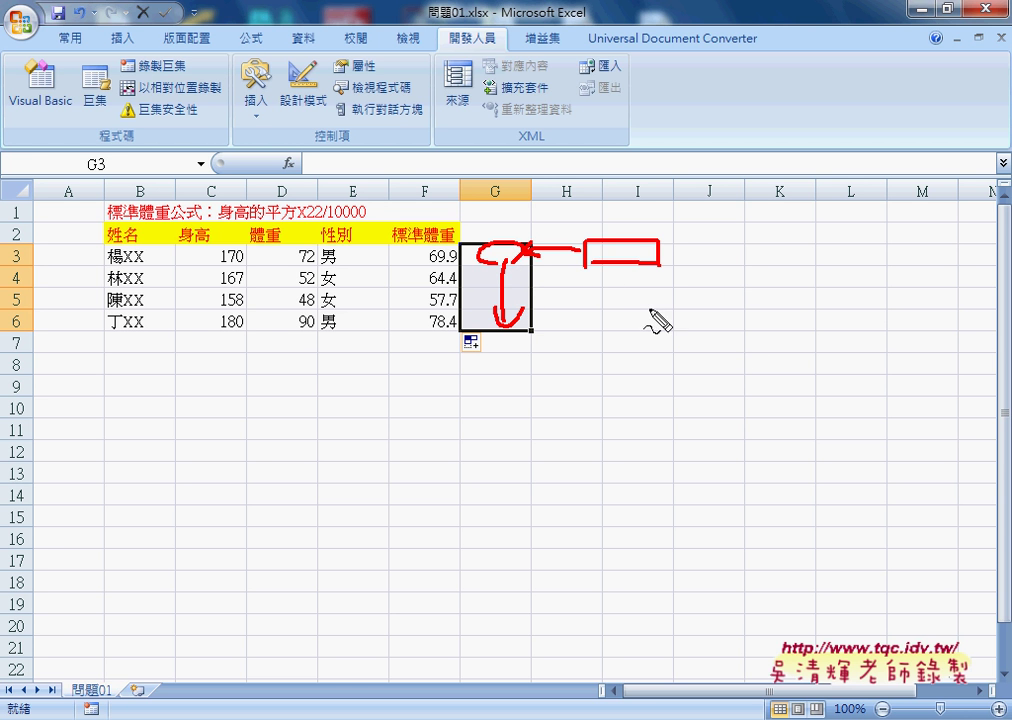
mouse_move(587, 293)
mouse_down()
mouse_move(660, 274)
mouse_move(585, 297)
mouse_up()
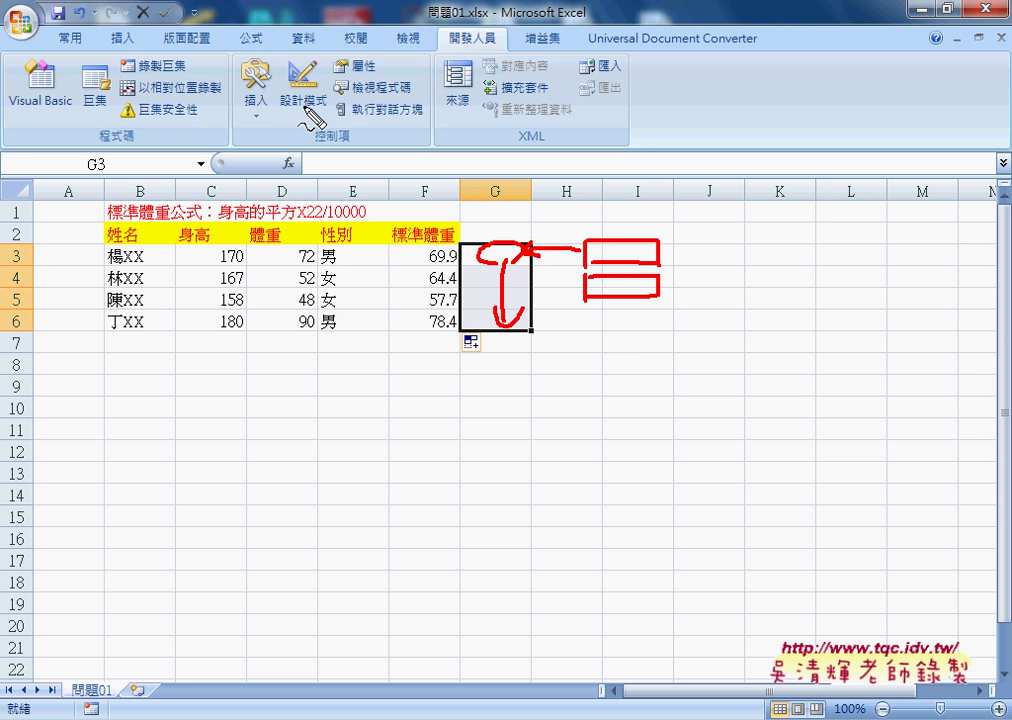
mouse_move(230, 112)
mouse_down()
mouse_move(258, 62)
mouse_move(235, 118)
mouse_up()
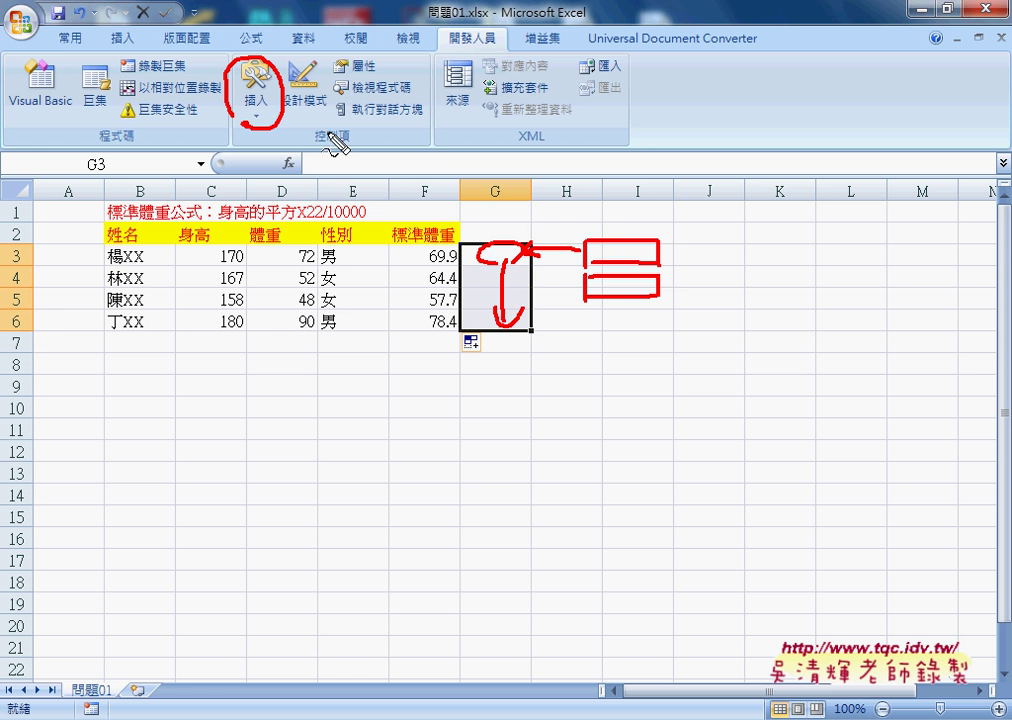
drag(500, 22, 521, 46)
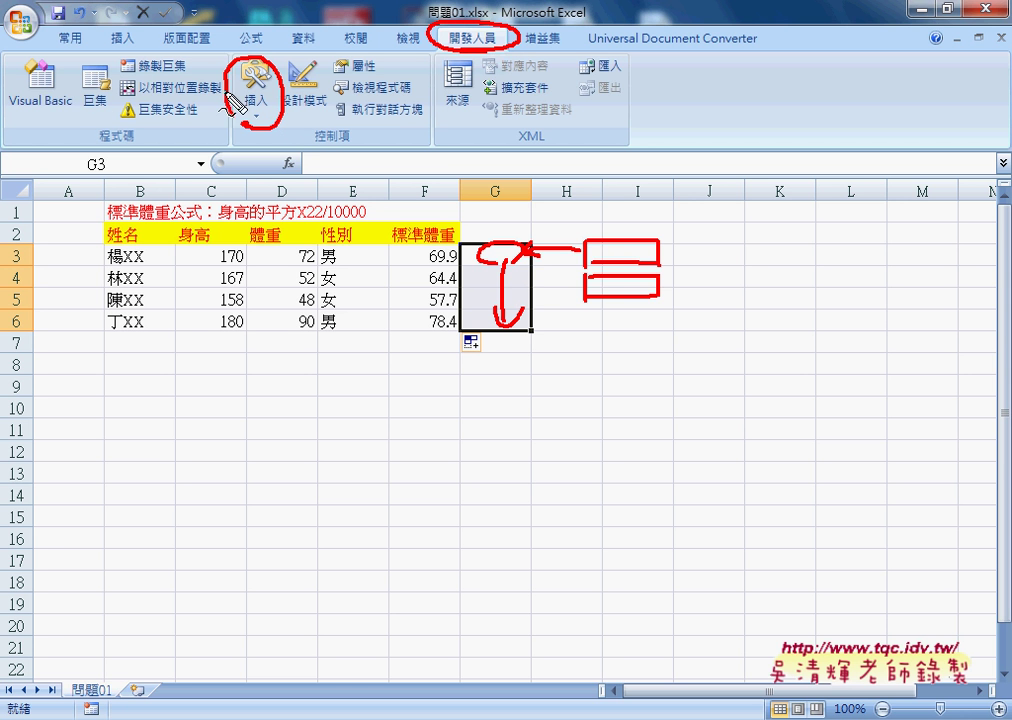
drag(52, 62, 48, 117)
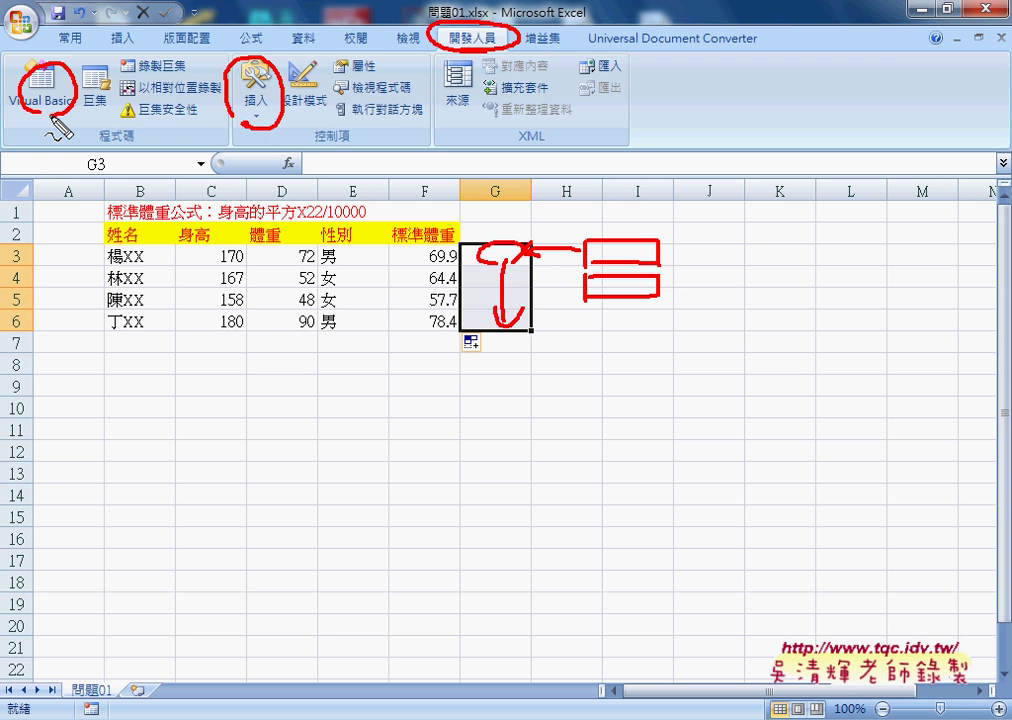
key(Escape)
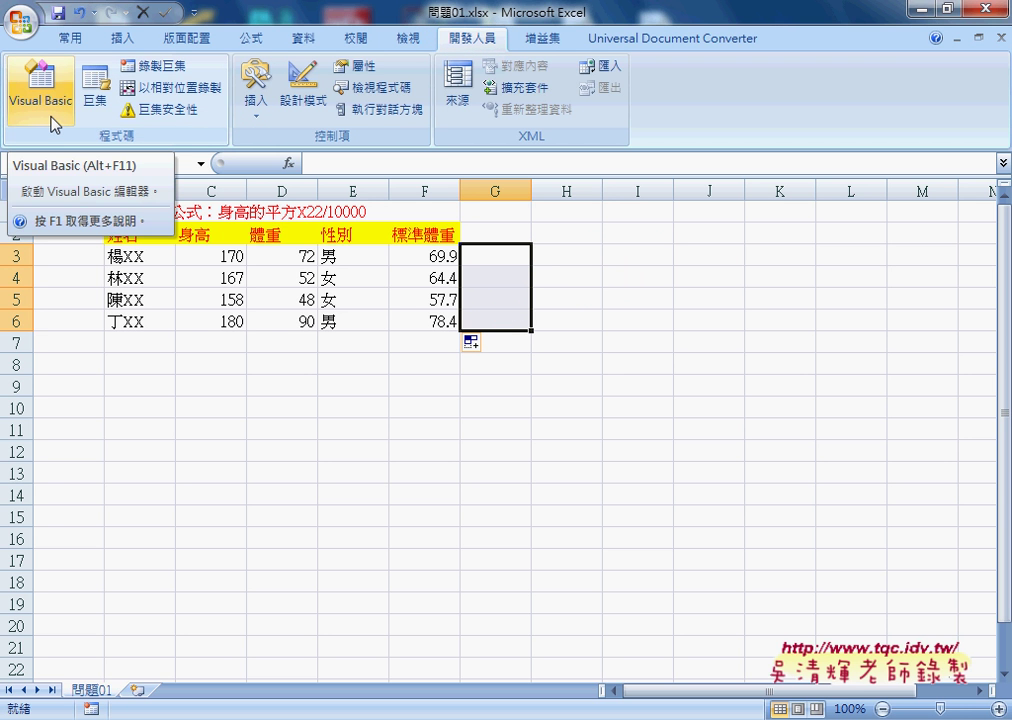
click(490, 255)
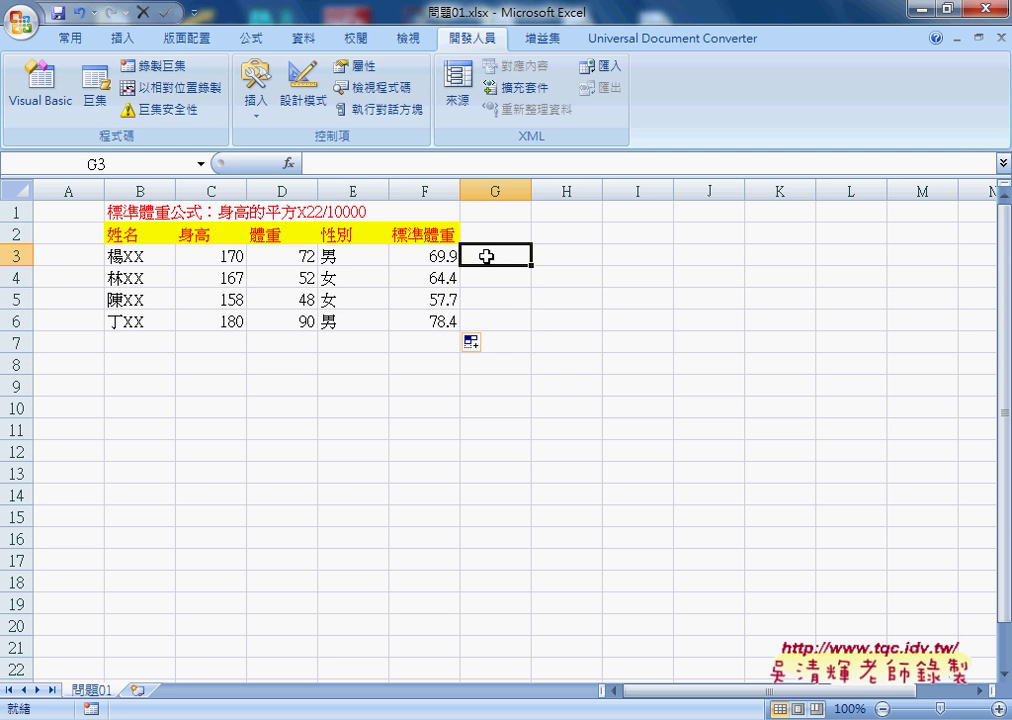
click(288, 164)
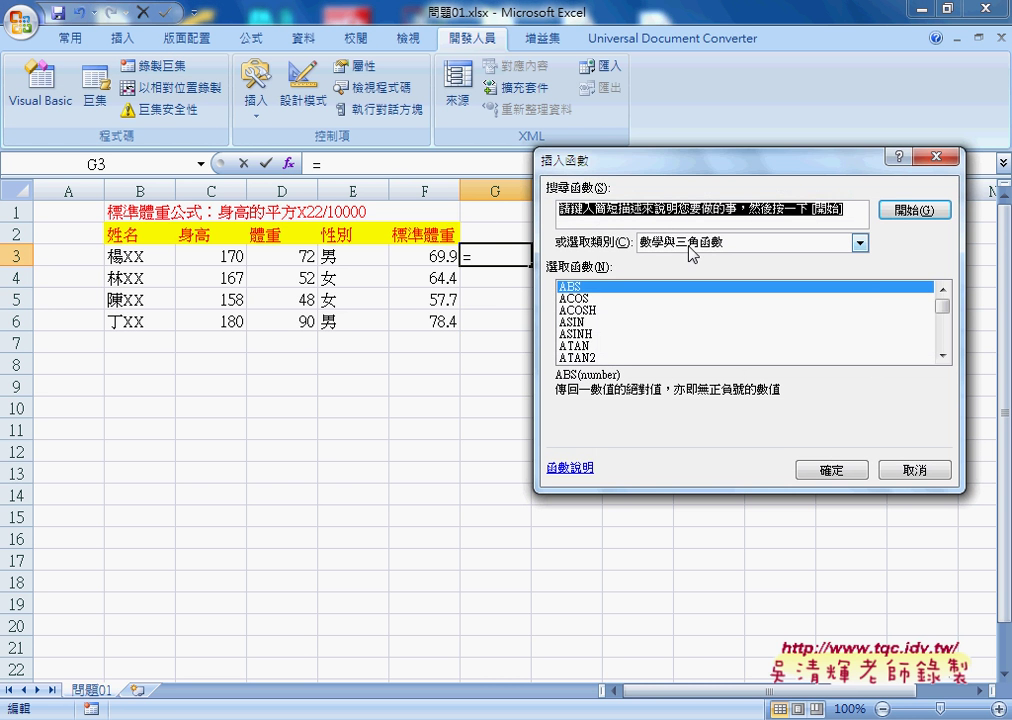
click(689, 246)
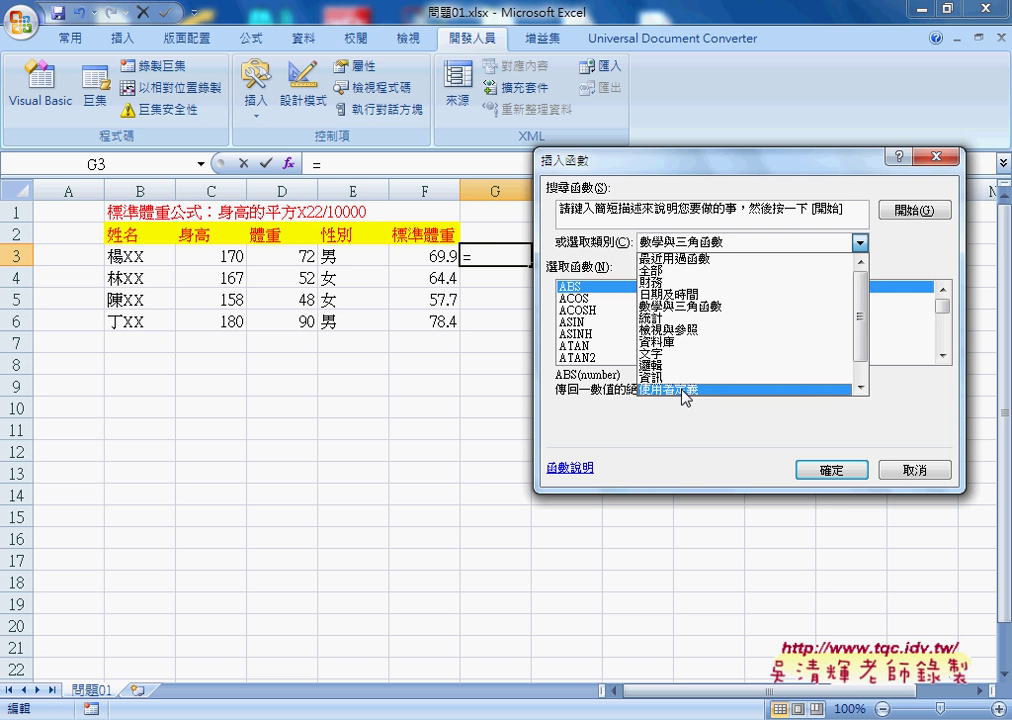
click(683, 390)
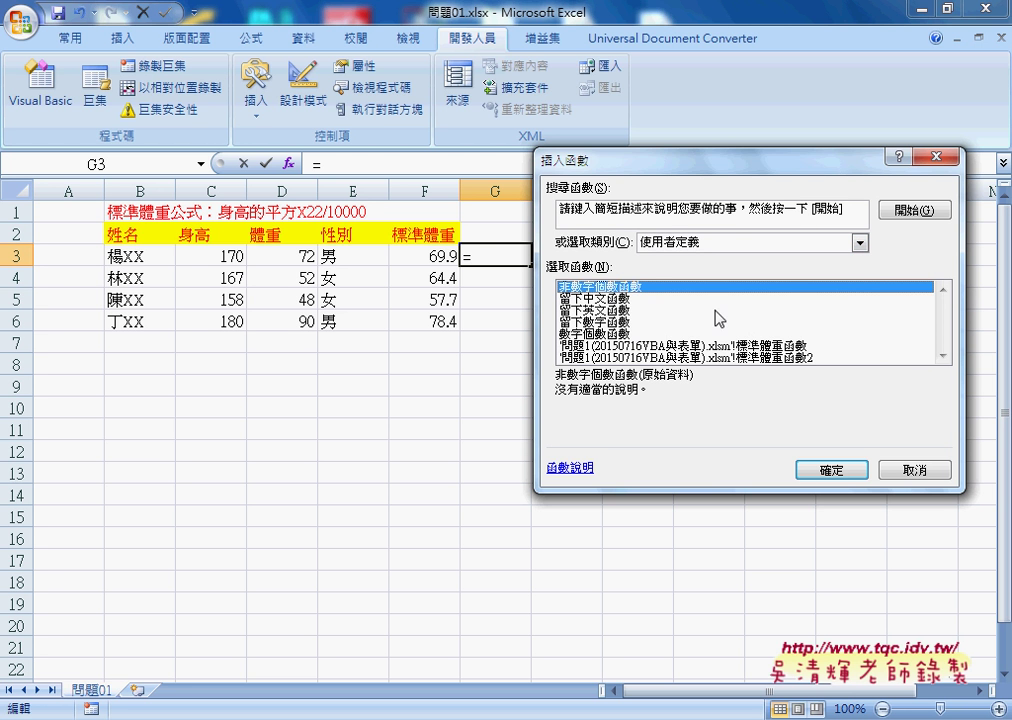
click(764, 357)
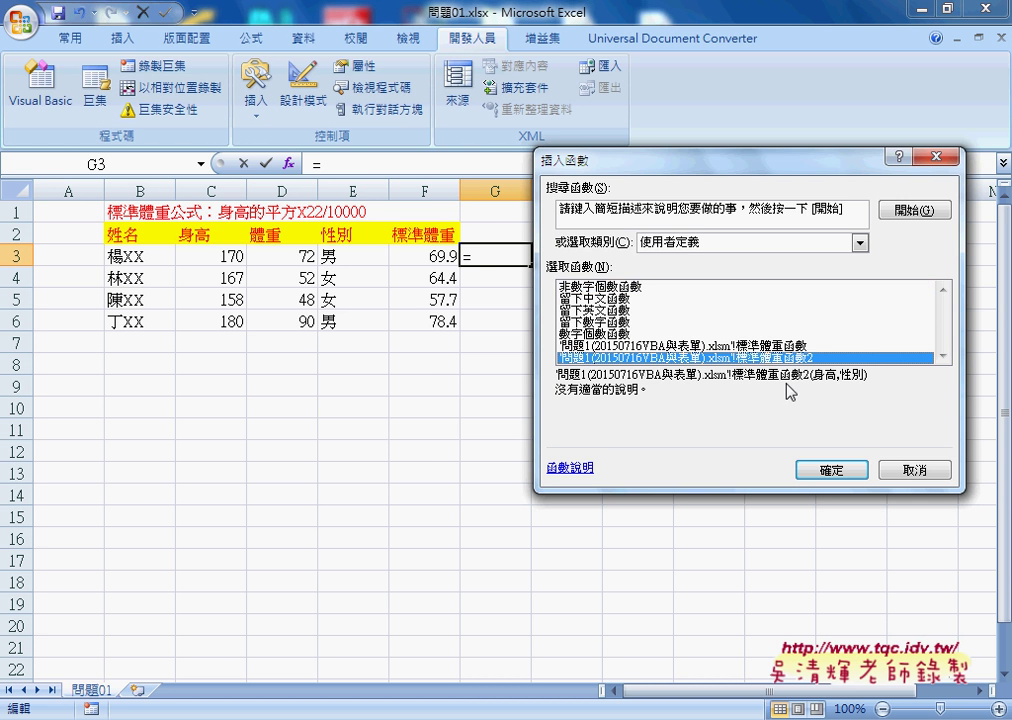
click(829, 470)
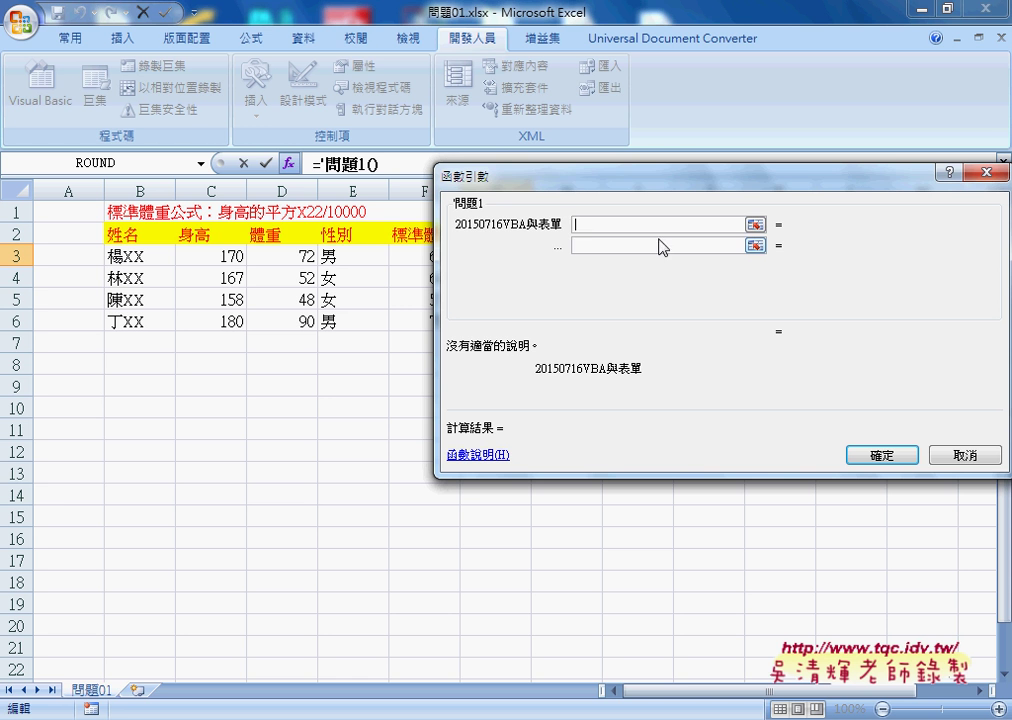
click(955, 453)
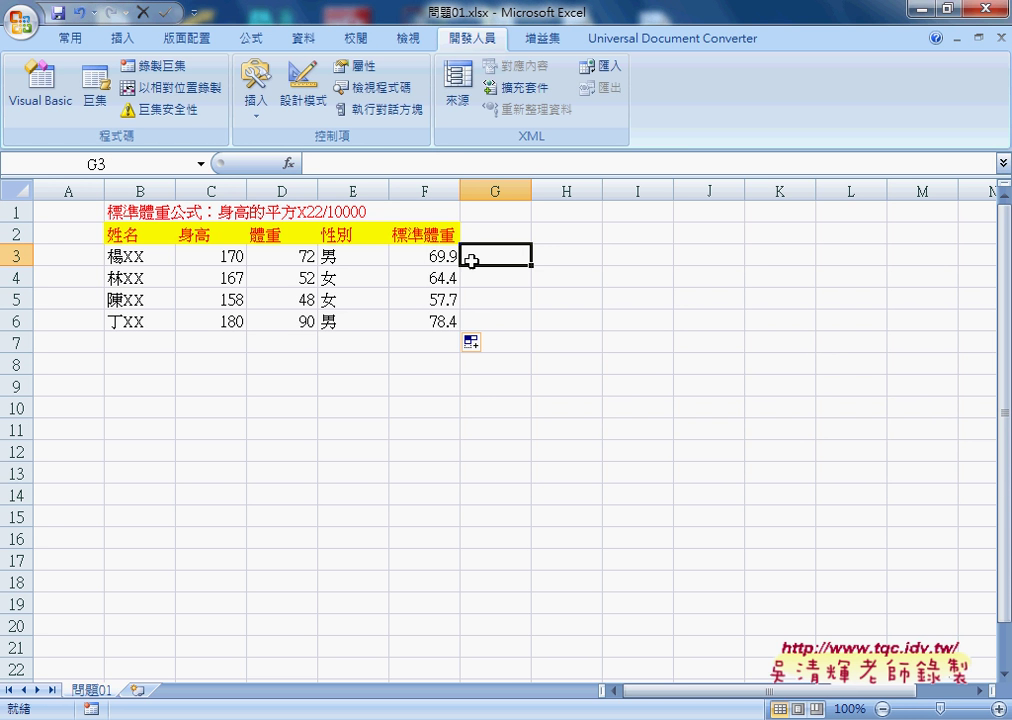
Step: Inspect F3's ROUND(IF(...)) formula, highlighting its C3^2*22/10000 part, then exit editing
click(441, 263)
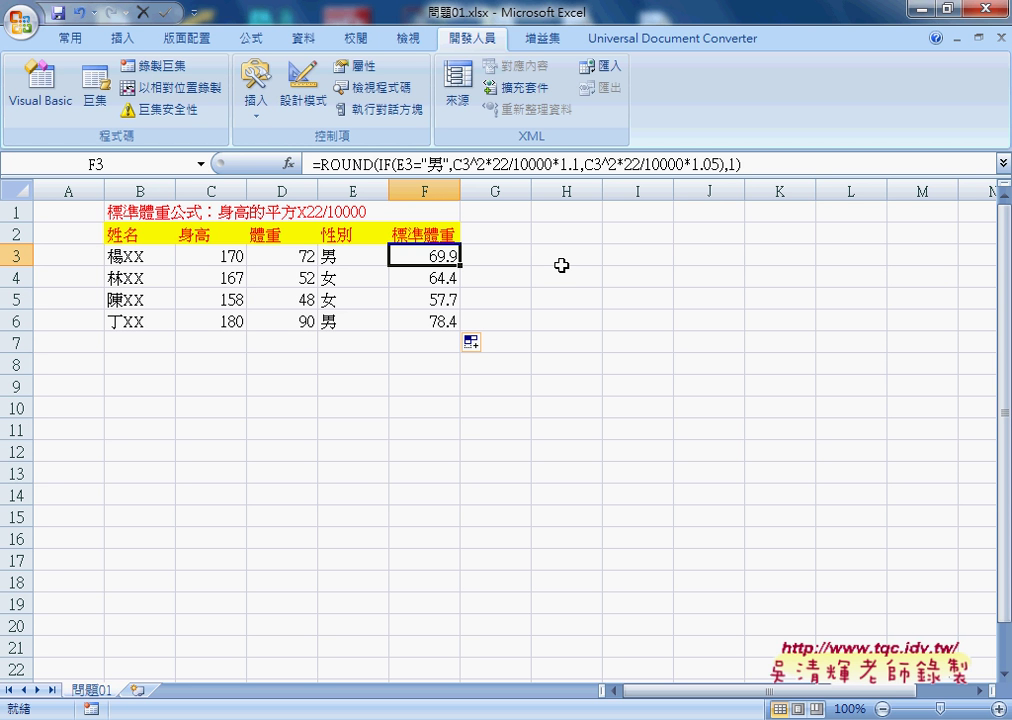
click(456, 163)
drag(493, 163, 553, 163)
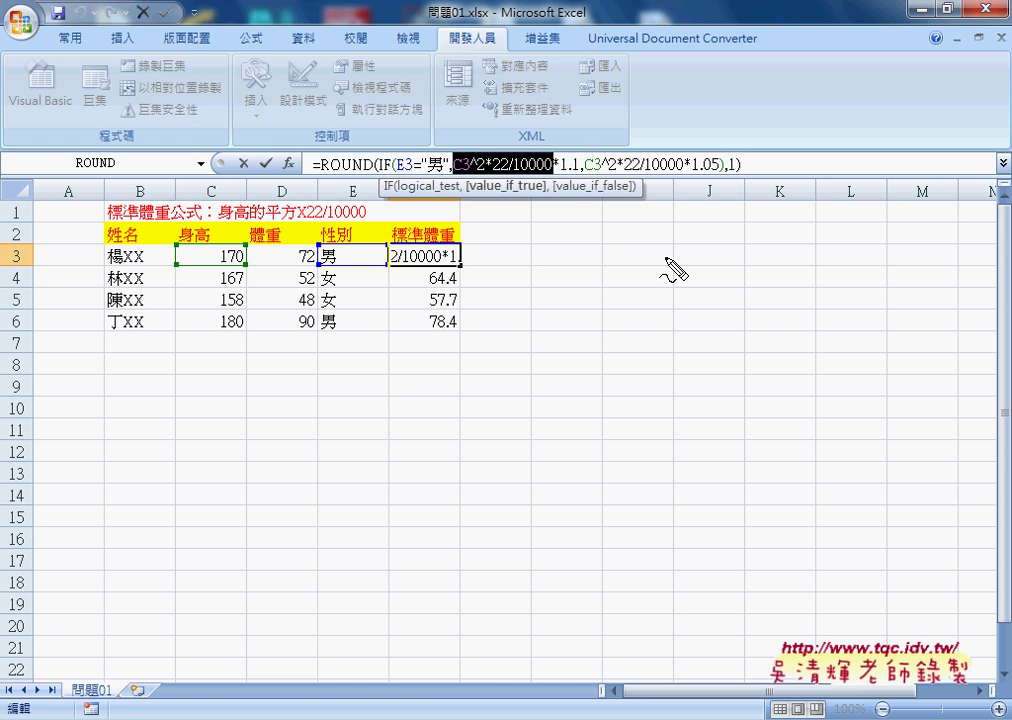
drag(220, 221, 365, 213)
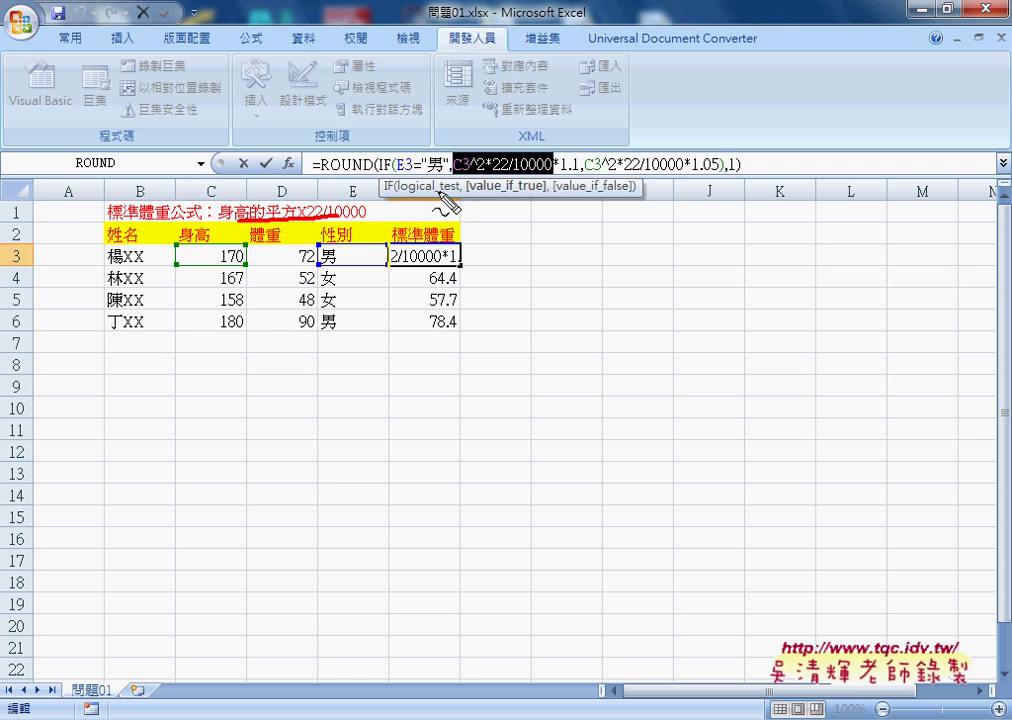
drag(455, 174, 512, 172)
drag(320, 215, 472, 182)
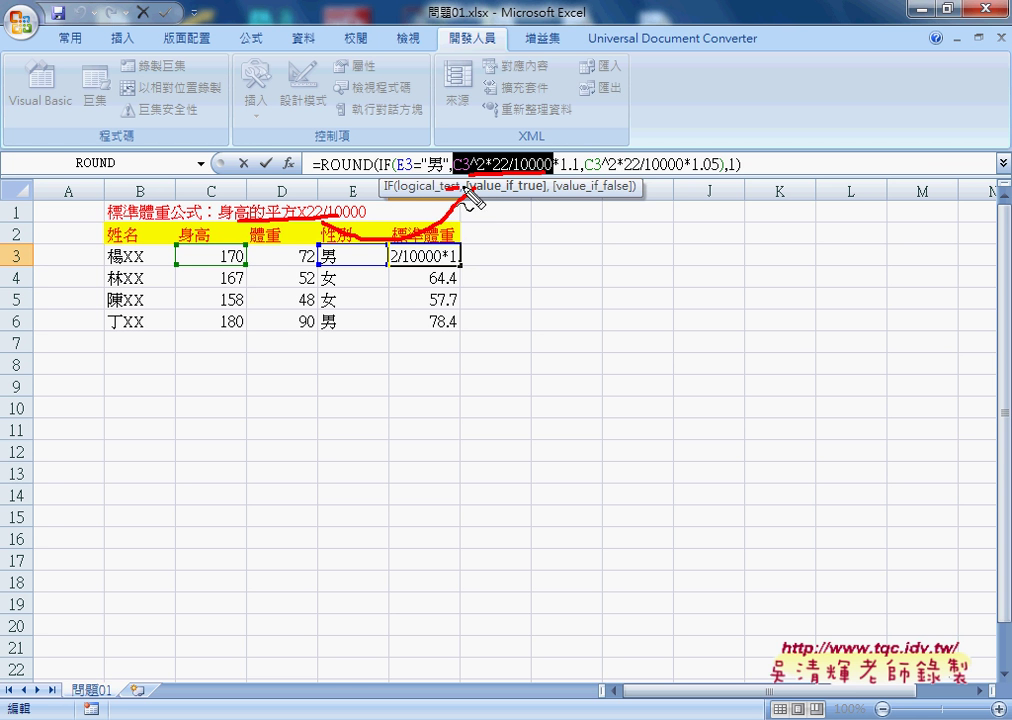
drag(411, 179, 440, 180)
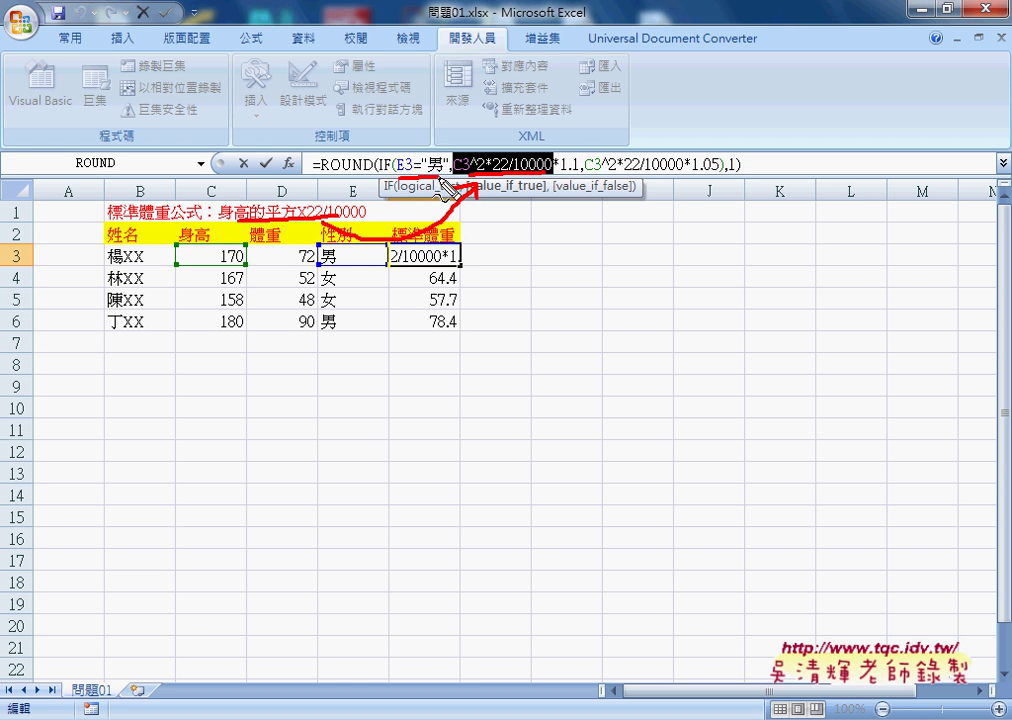
drag(560, 174, 578, 172)
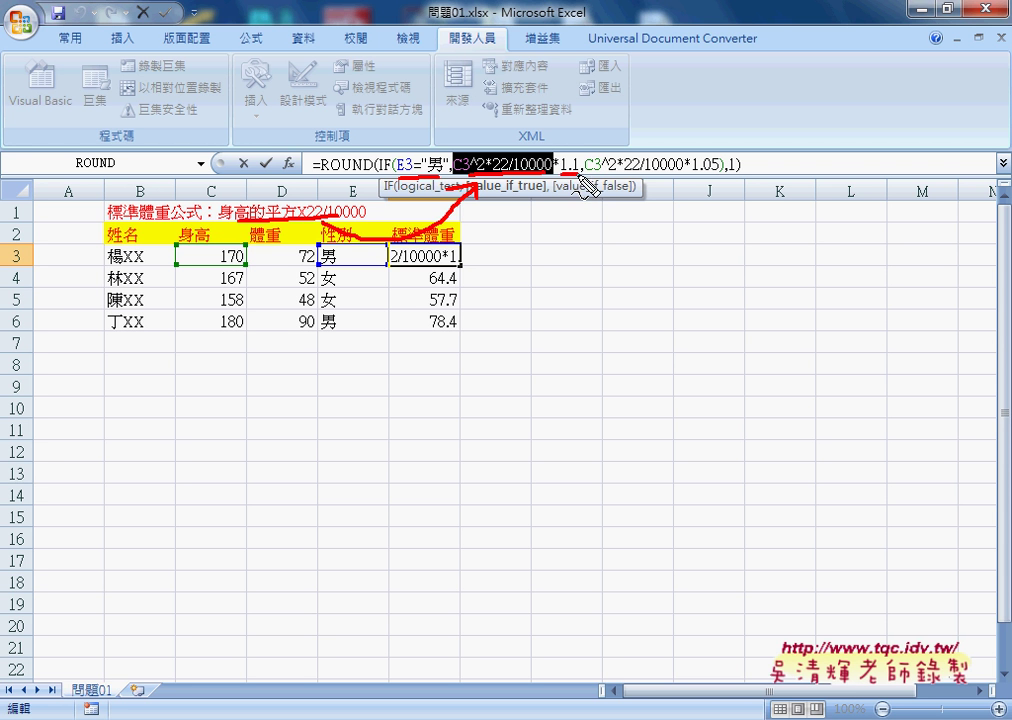
drag(692, 174, 718, 174)
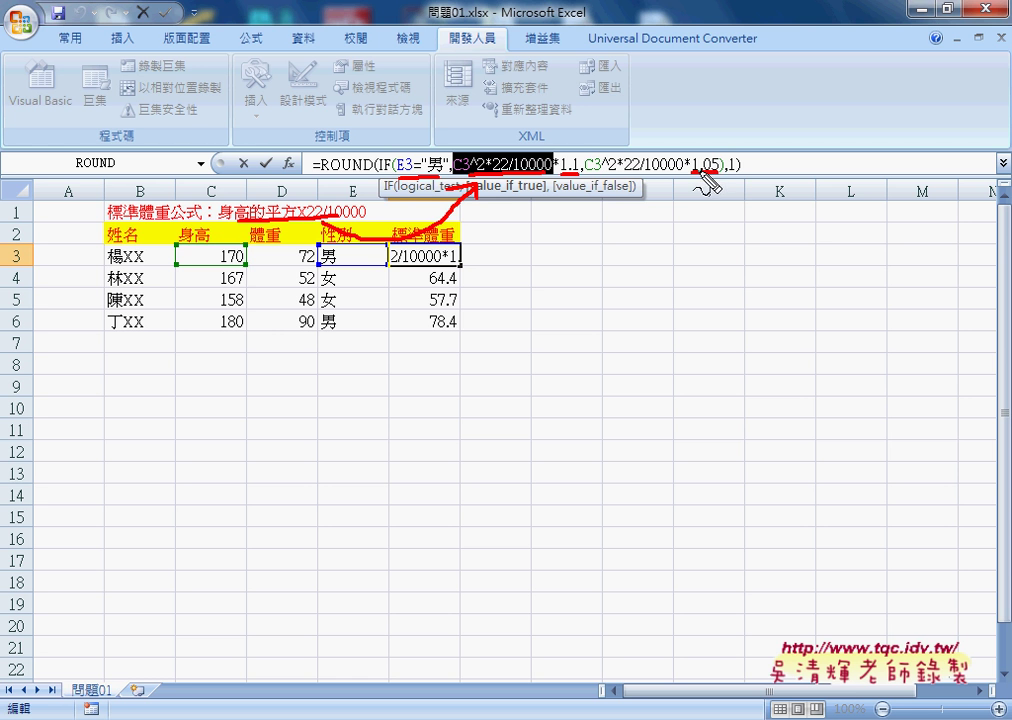
drag(313, 175, 366, 175)
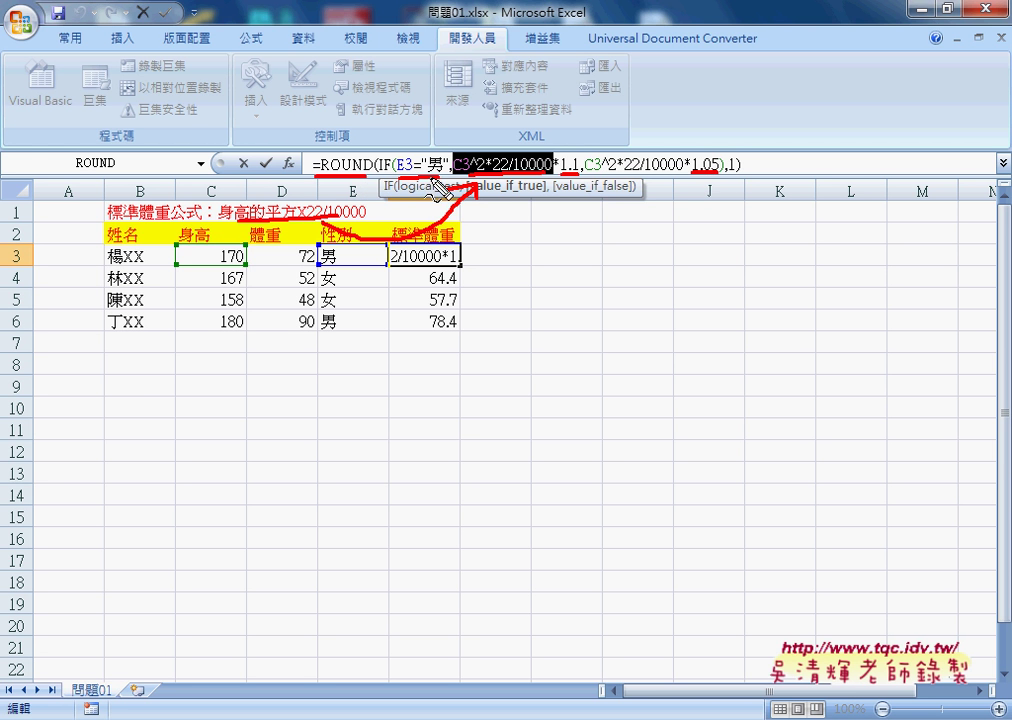
drag(728, 174, 741, 173)
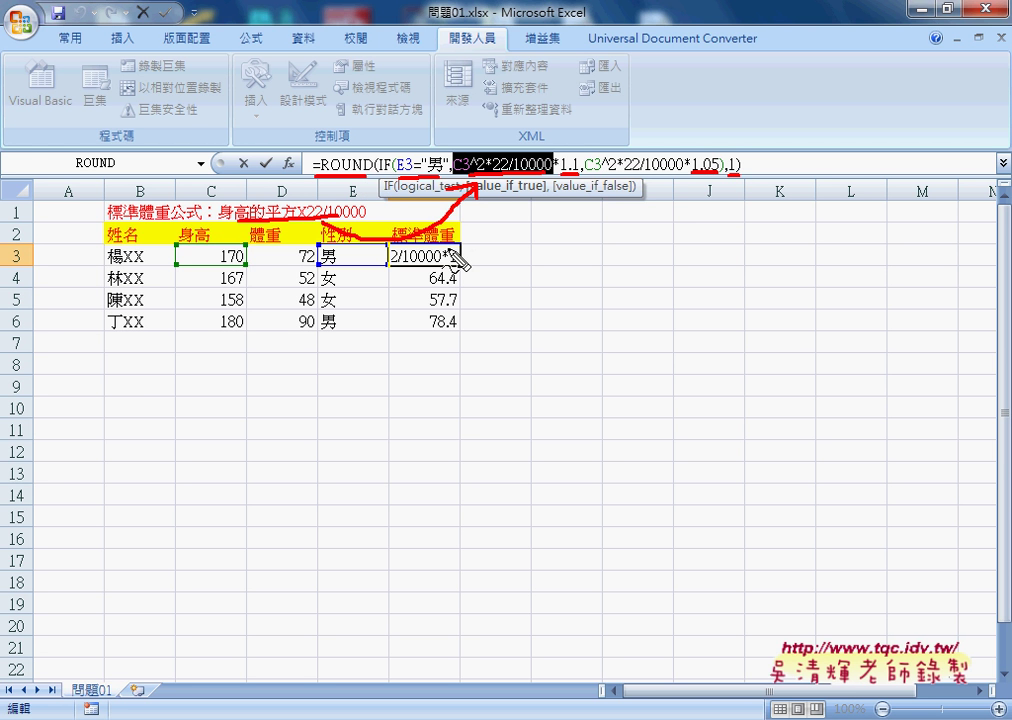
key(Escape)
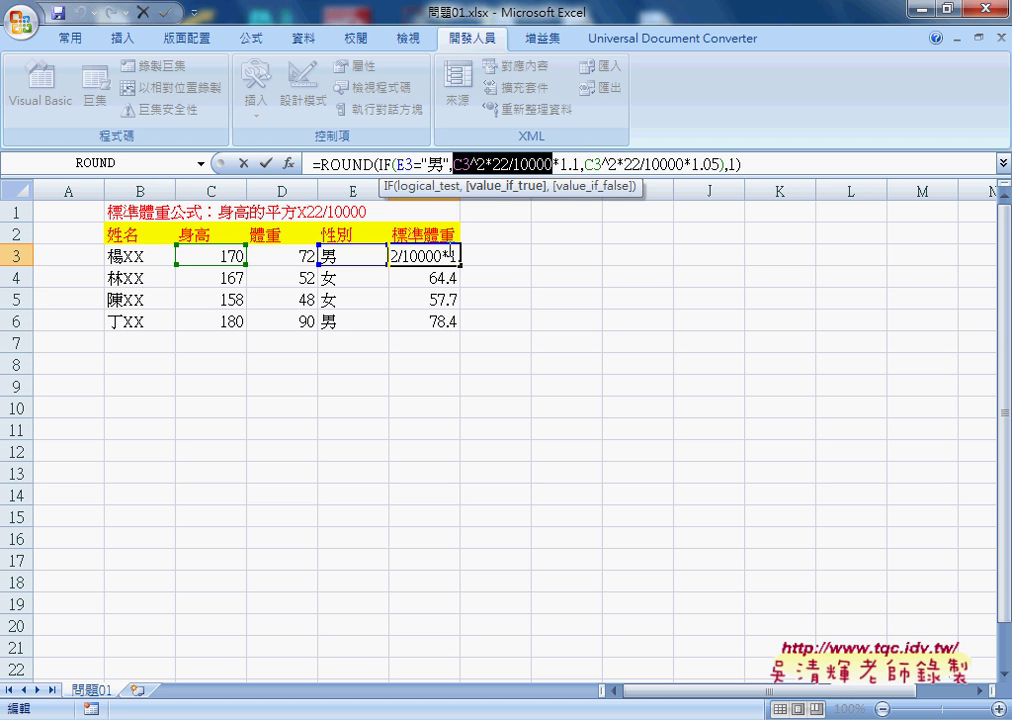